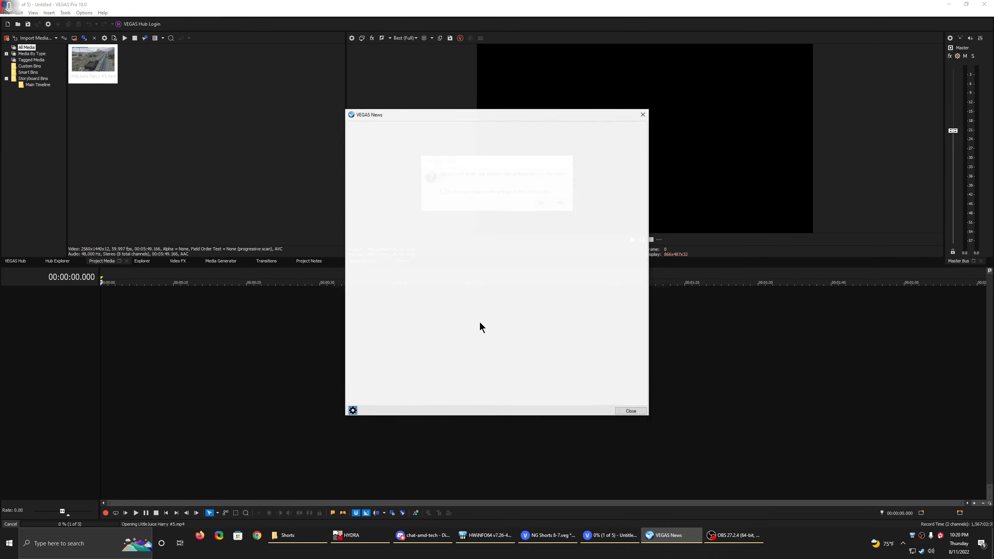
- Match the project video settings to the imported clip and mute the first audio track
left_click(632, 412)
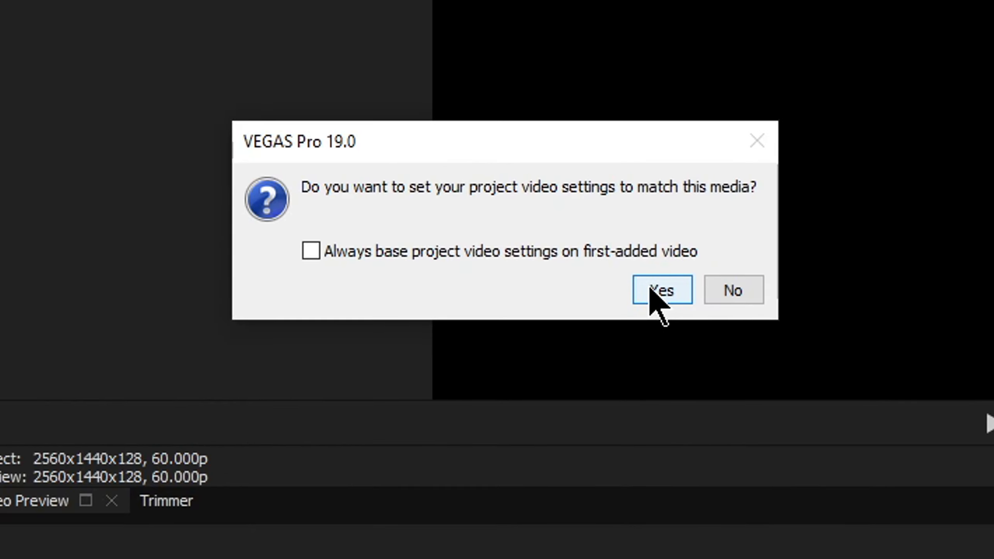
left_click(652, 297)
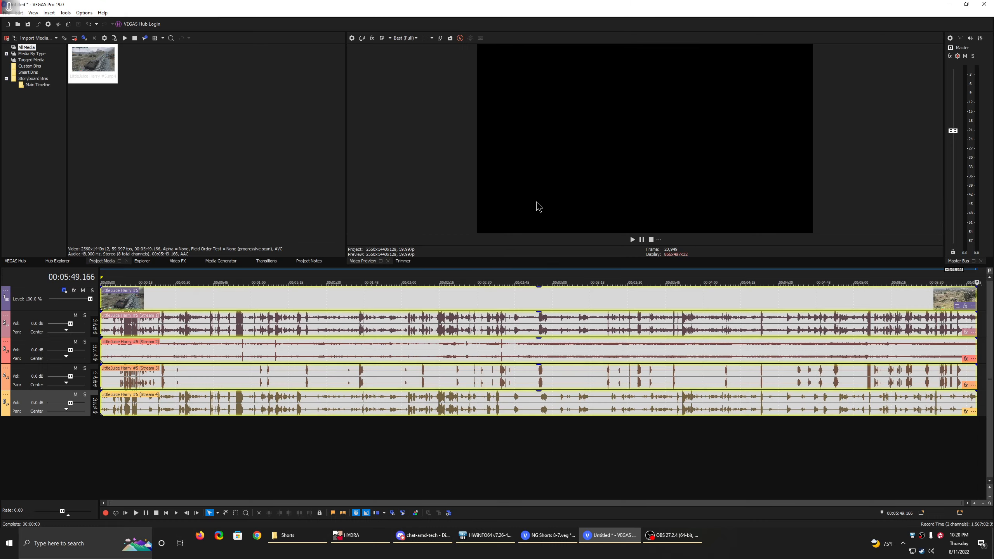
left_click(76, 316)
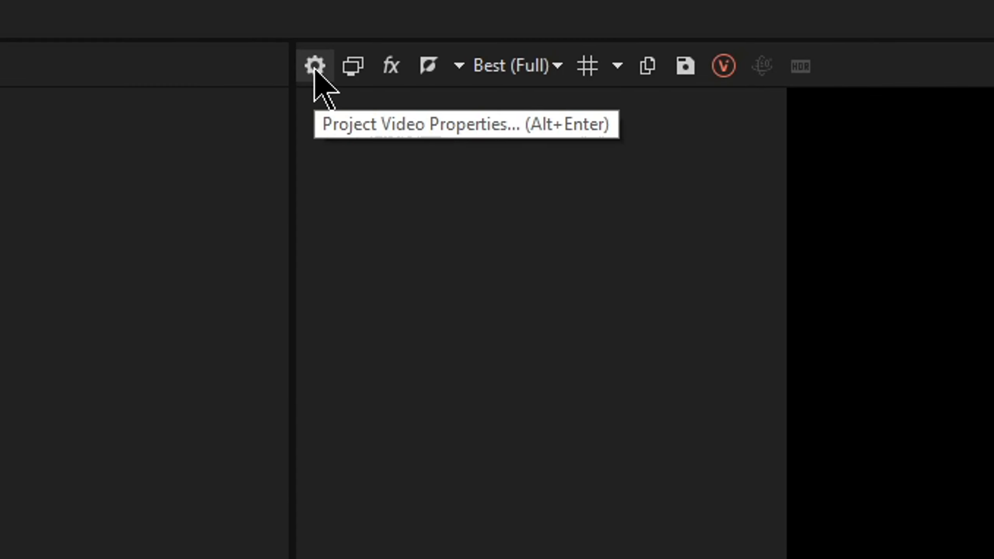
- Check the frame size and frame rate in the project video properties
left_click(314, 68)
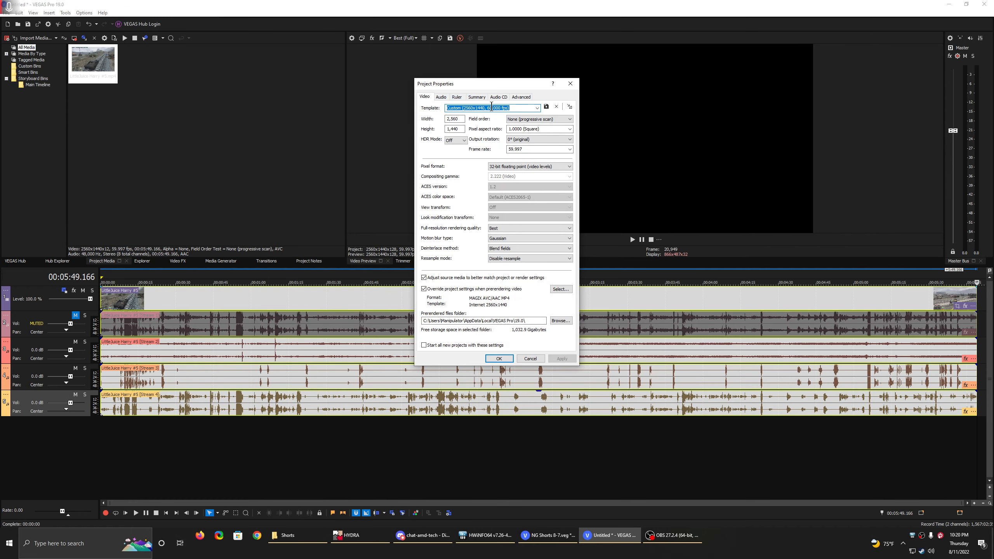
left_click(456, 120)
left_click(499, 359)
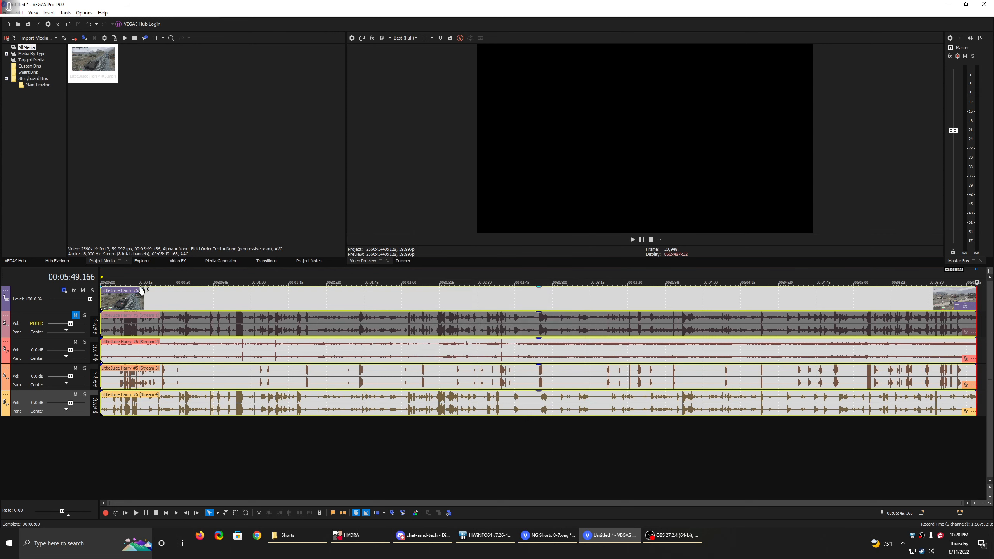
- Open Event Pan/Crop for the video event with the playhead at the start of the timeline
left_click(103, 301)
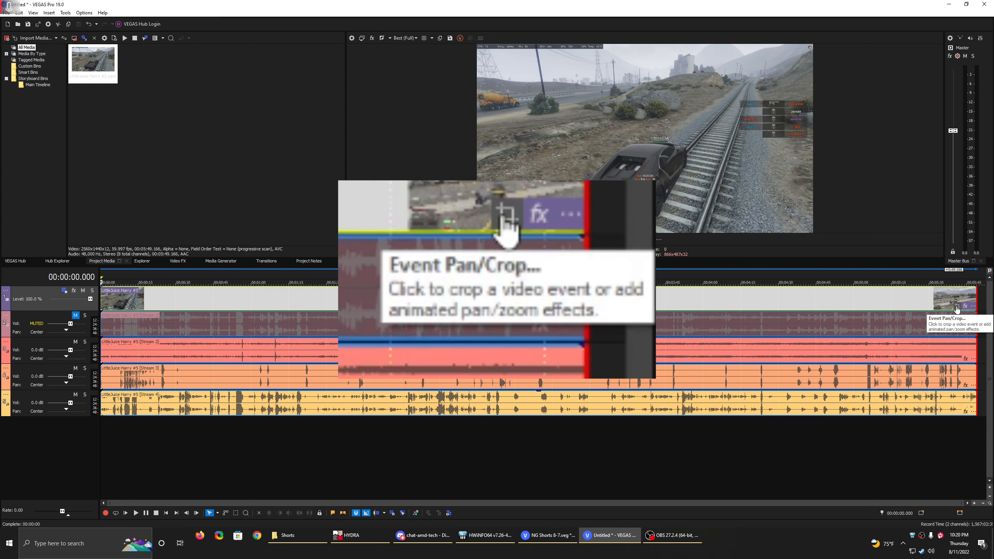
left_click(957, 308)
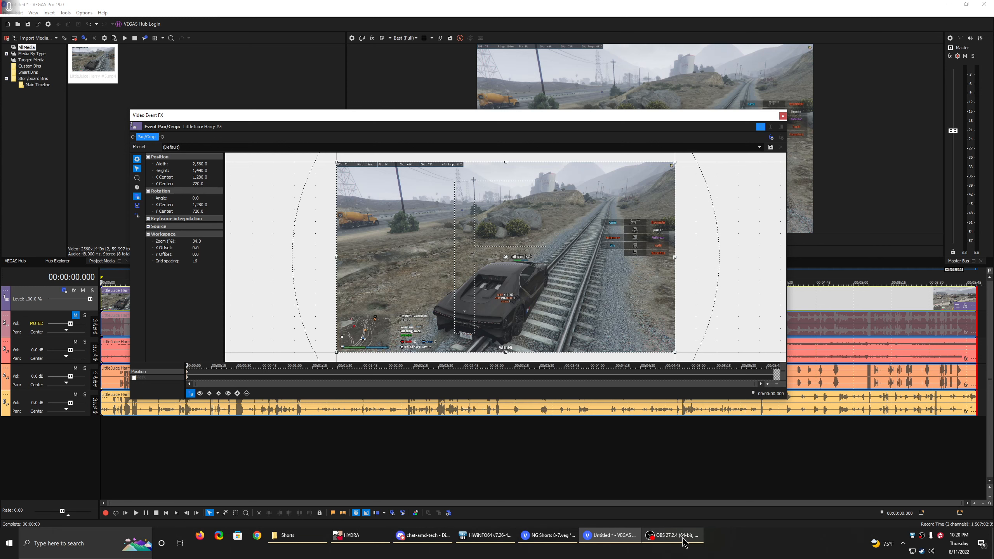
- Switch to Calculator and work out the 9:16 crop widths with 1080 × 9 ÷ 16 and 1440 × 9 ÷ 16
key("XF86Calculator")
left_click_drag(867, 318, 767, 317)
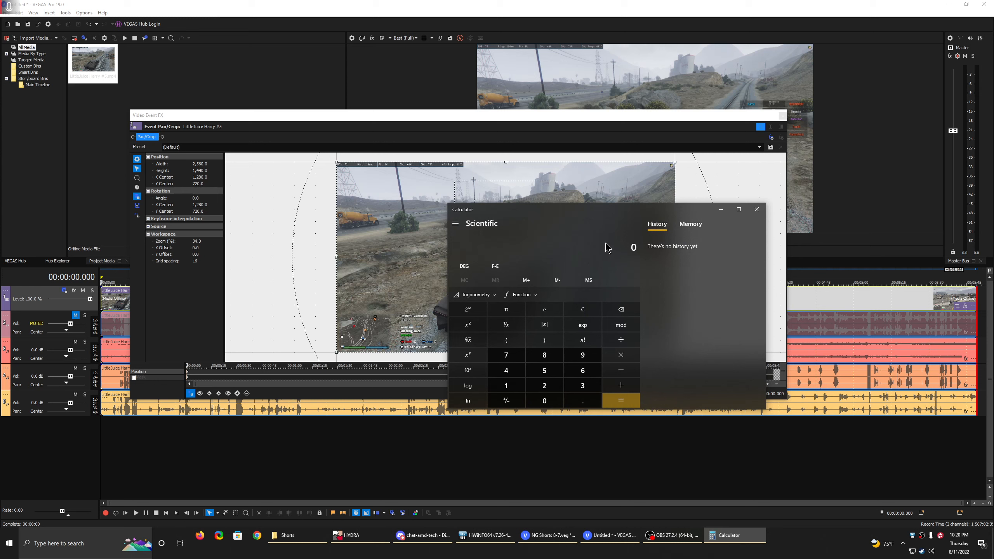
type("1080")
type("*9/")
type("19")
key("BackSpace")
type("6")
key("Return")
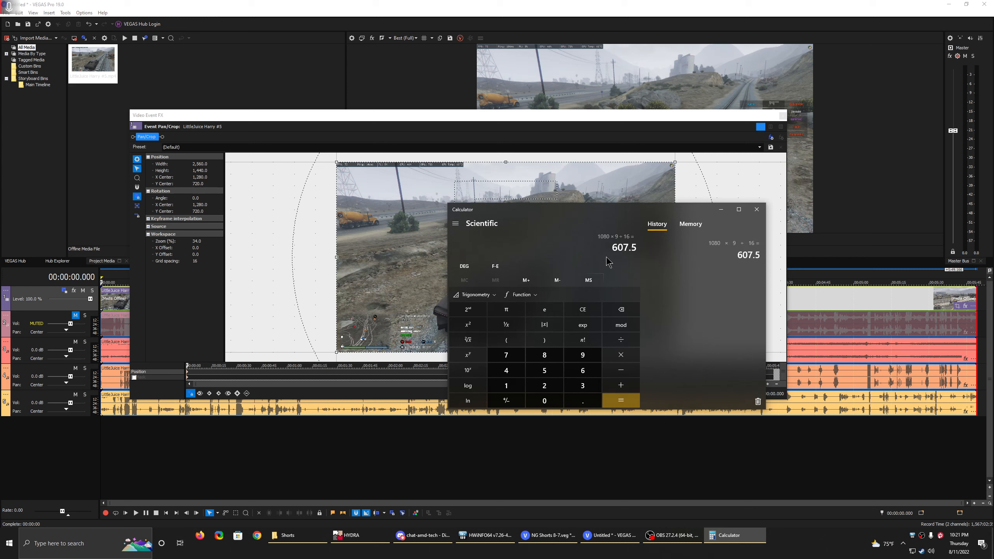
type("1440")
type("9/")
type("16")
key("Return")
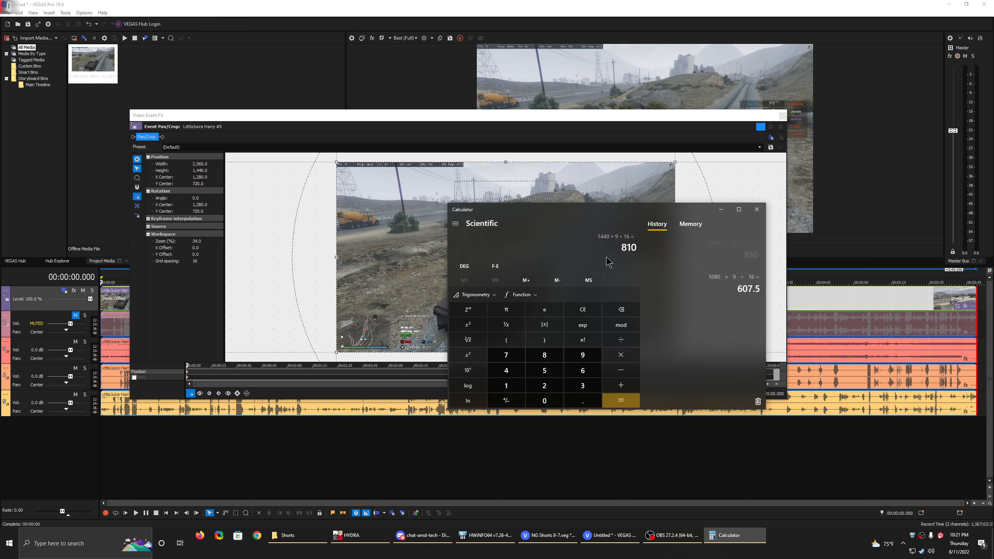
- Unlock the aspect ratio in Event Pan/Crop, set the crop width to 810, and close the crop window
left_click(137, 196)
left_click(201, 164)
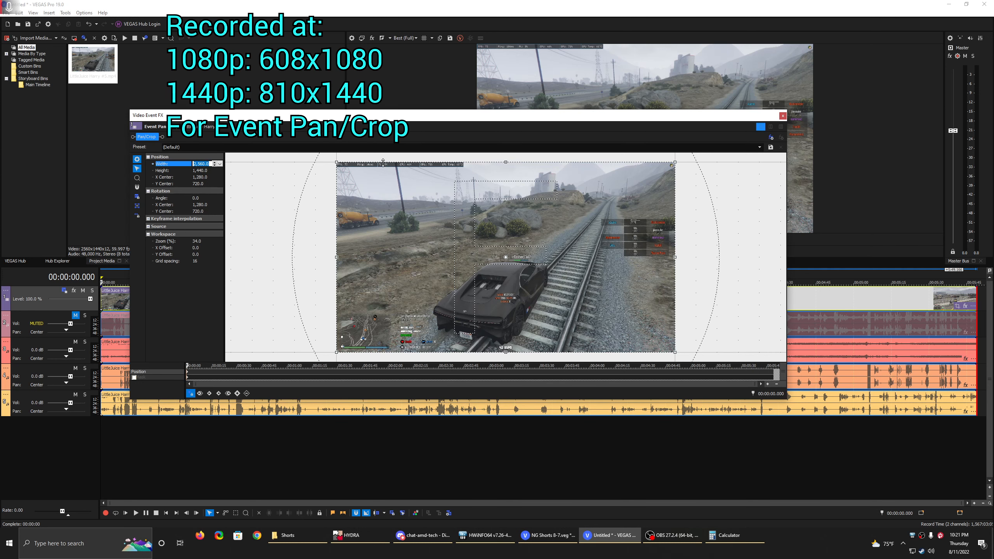
type("810")
key("Return")
left_click_drag(697, 116, 809, 258)
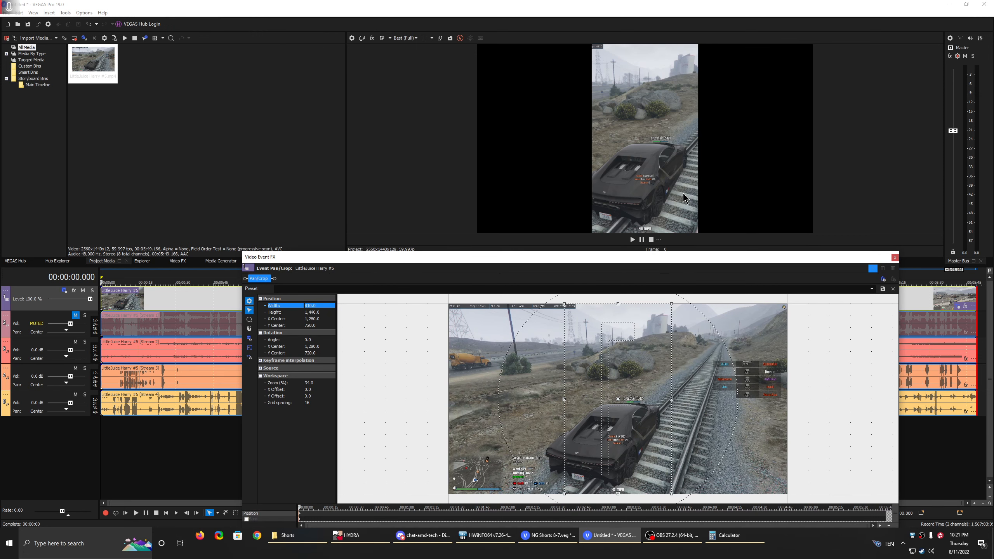
left_click(895, 258)
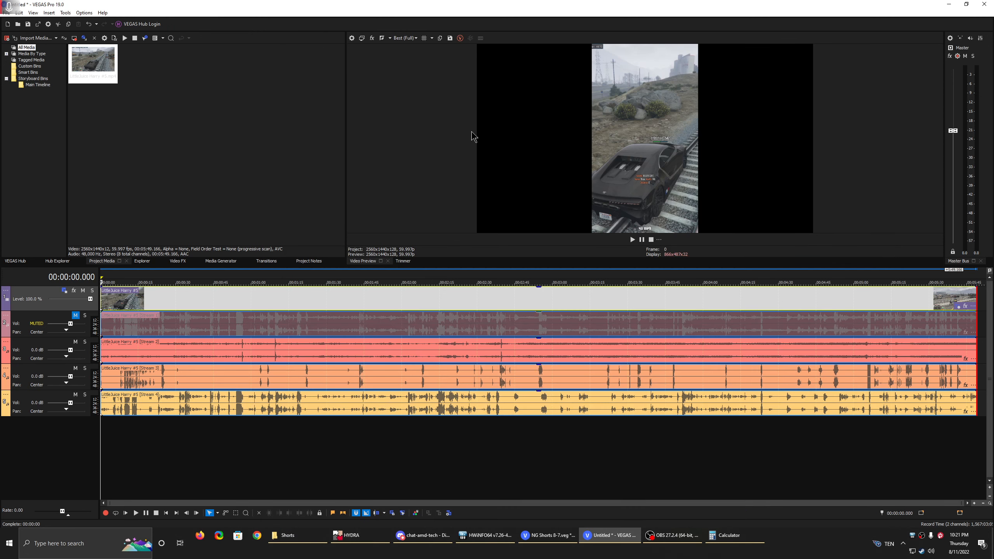
- Set the project frame size to 1080 wide by 1920 high in the project properties
left_click(352, 38)
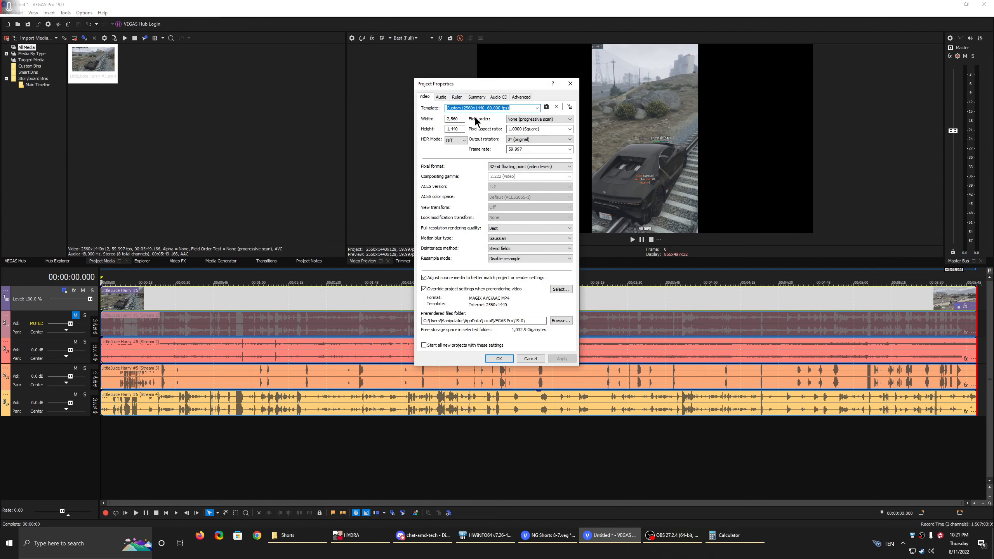
key("Tab")
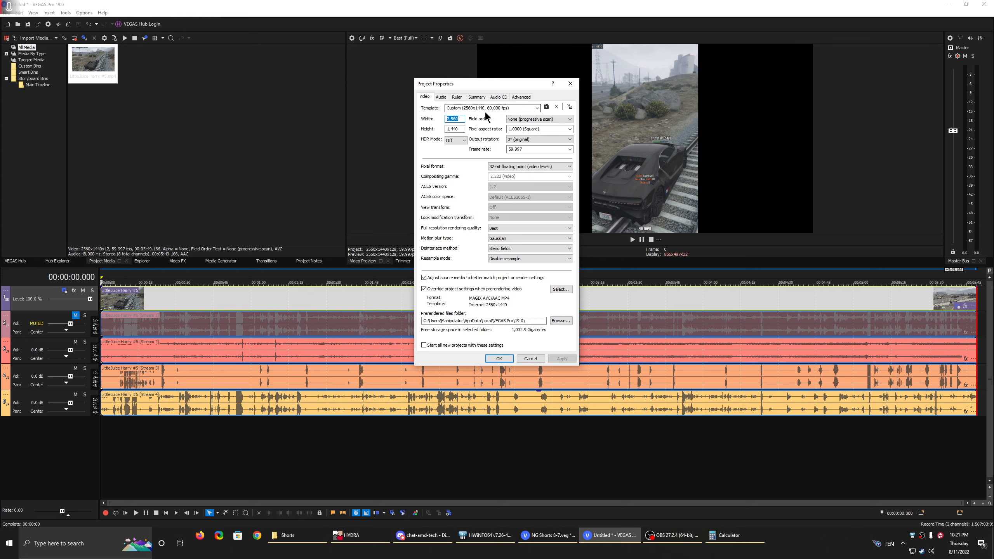
type("1080")
key("Tab")
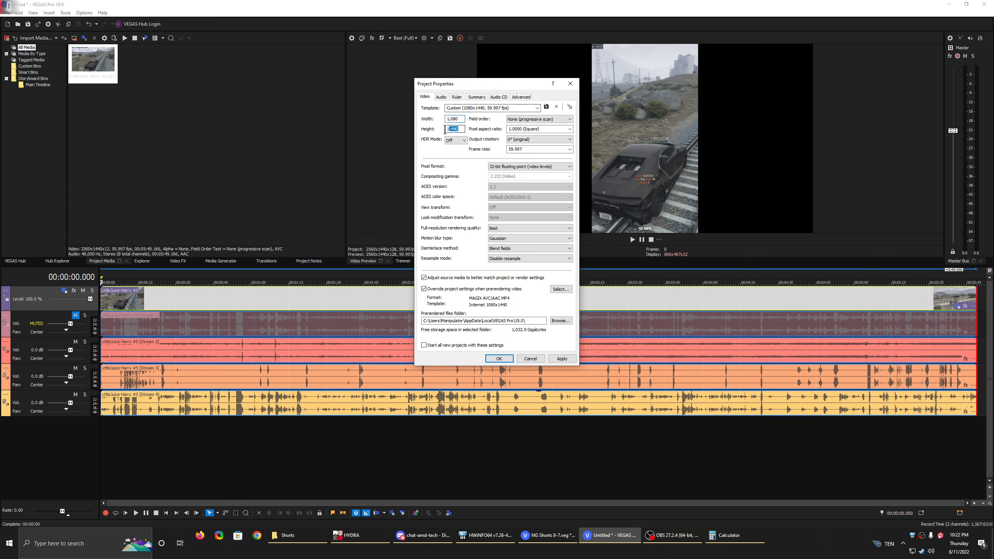
type("19209")
key("BackSpace")
left_click(499, 358)
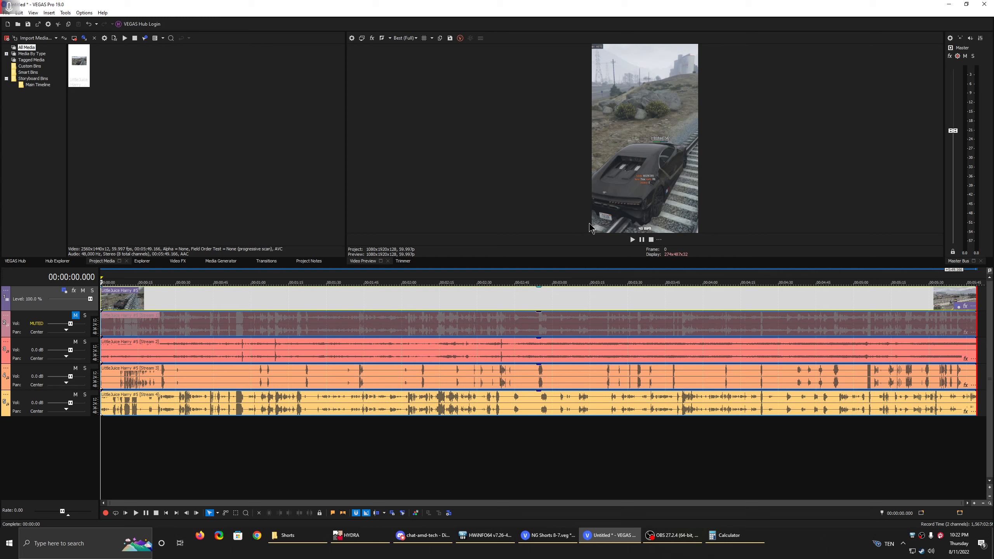
- Compare the clip's Event Pan/Crop dimensions with the project frame size, then close the crop window
left_click(958, 306)
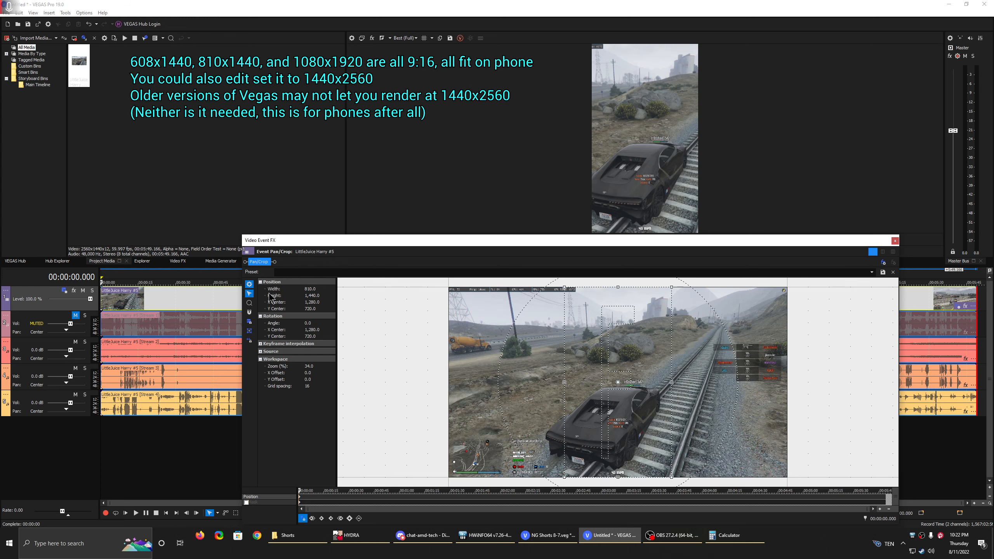
left_click_drag(374, 242, 587, 279)
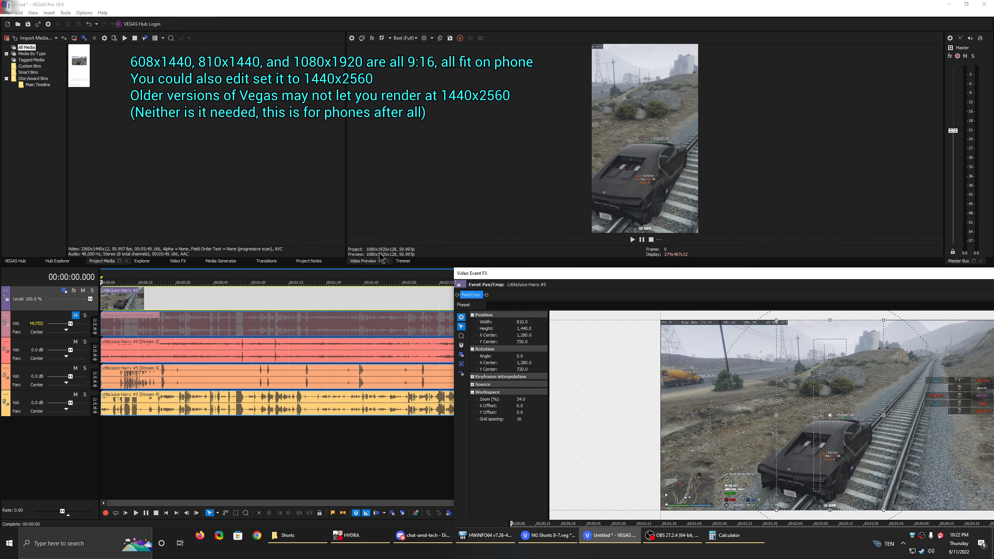
left_click_drag(583, 275, 334, 181)
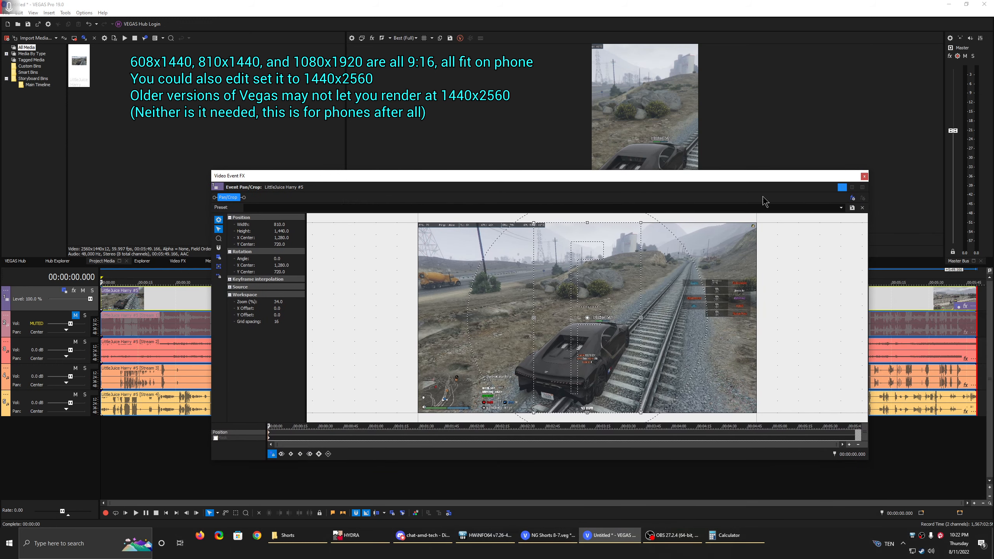
left_click(864, 175)
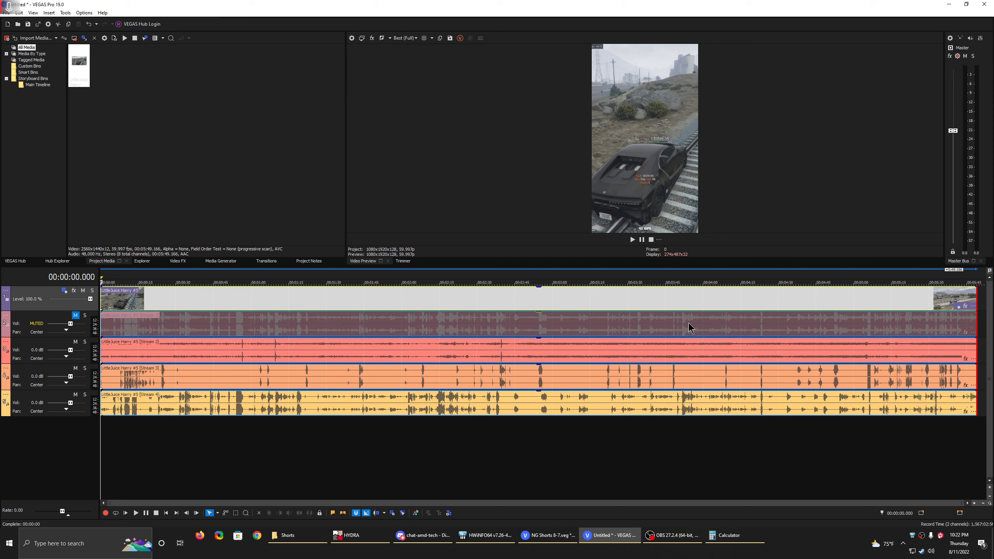
- Trim the clip on all tracks to start at 00:04:18.080 and end at 00:05:31.533
left_click(449, 430)
left_click(720, 435)
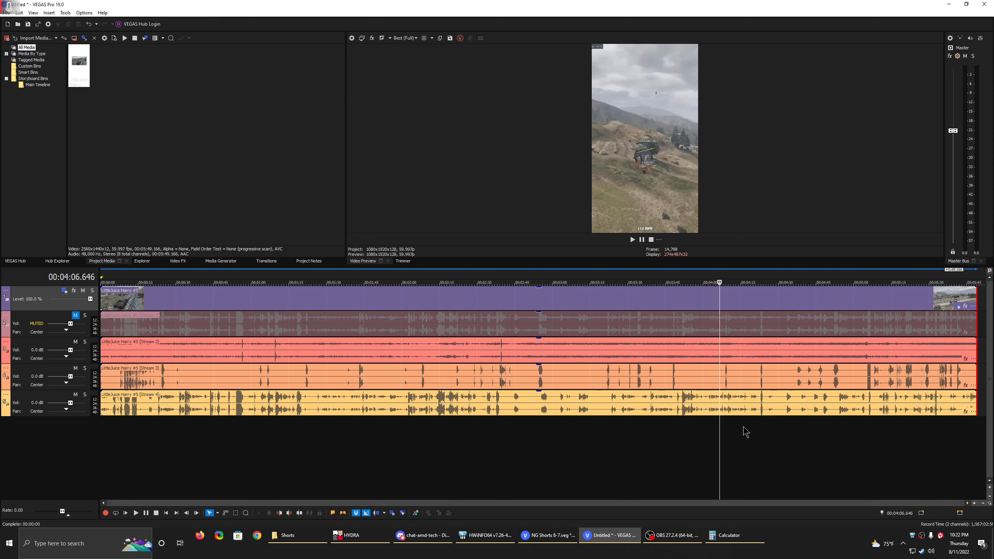
left_click(679, 429)
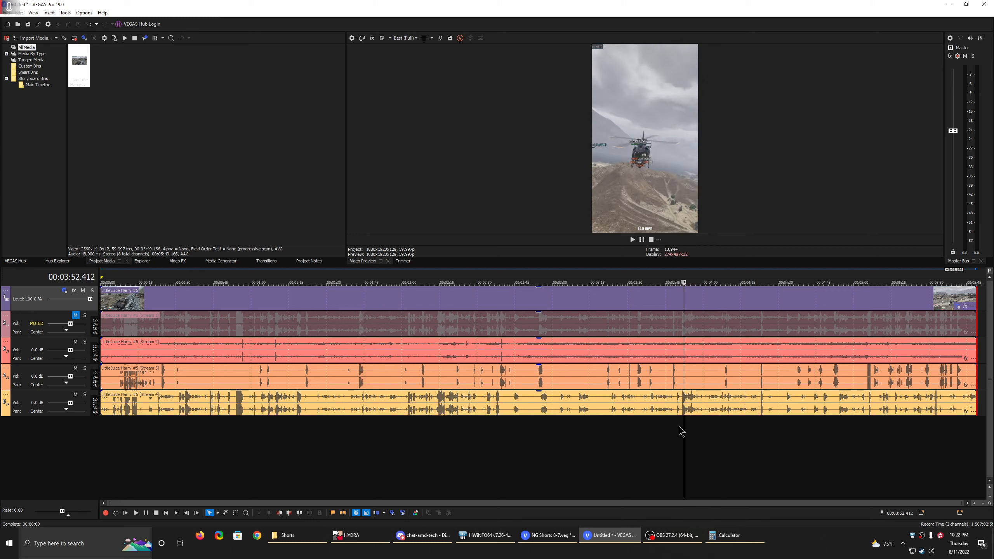
left_click(732, 429)
left_click(752, 429)
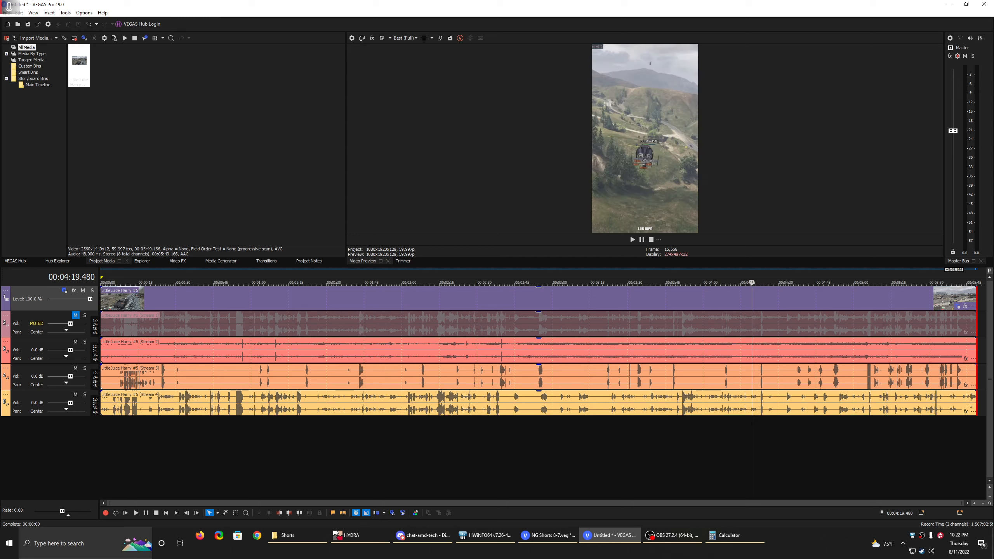
left_click(748, 408)
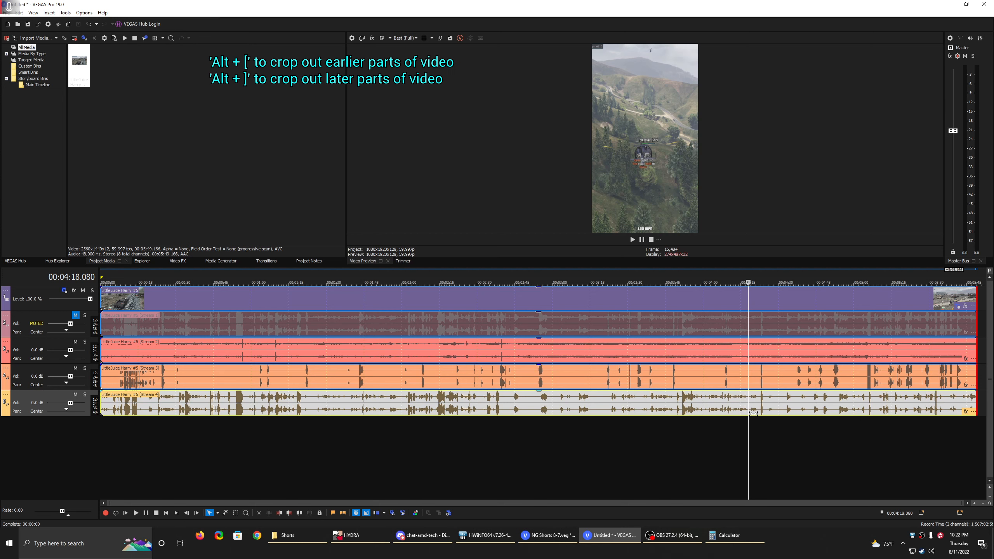
key("alt+bracketleft")
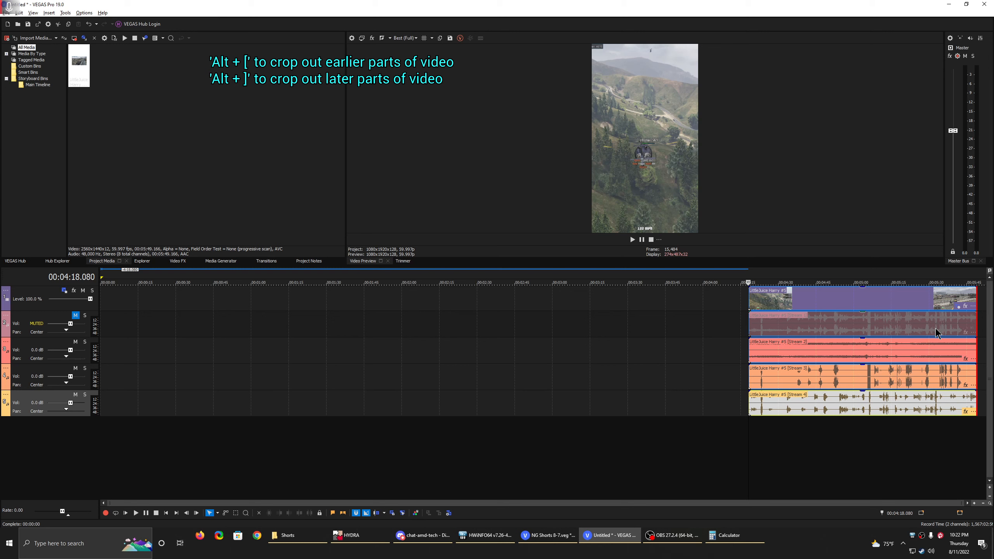
left_click(933, 328)
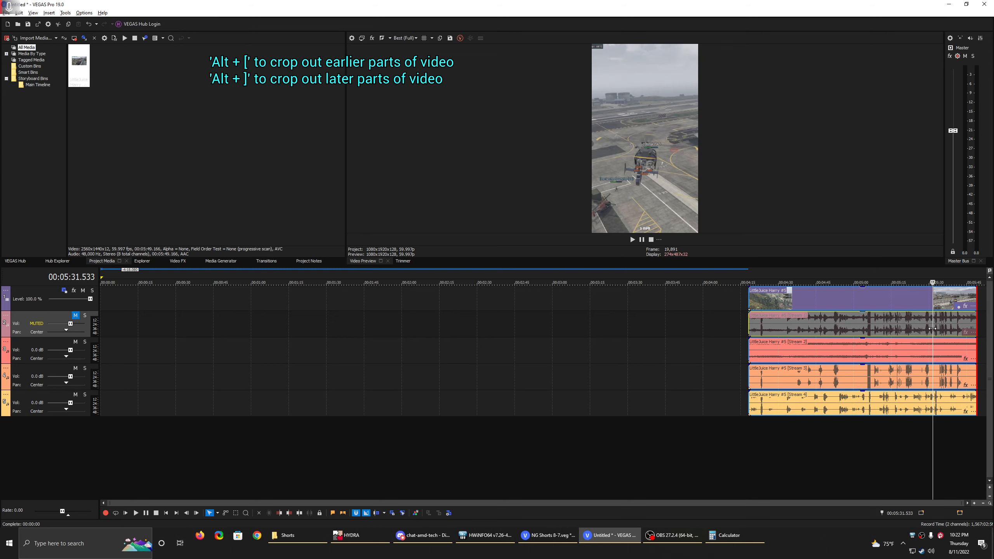
key("alt+bracketright")
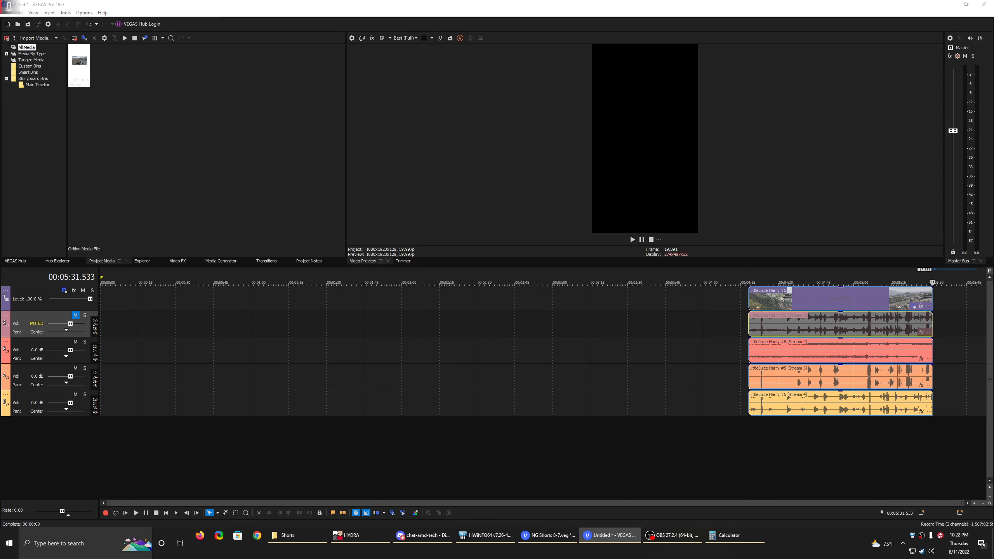
- Bring over the already edited clip from the NG Shorts 8-7.veg project and paste it at the start of the timeline
key("alt+Tab")
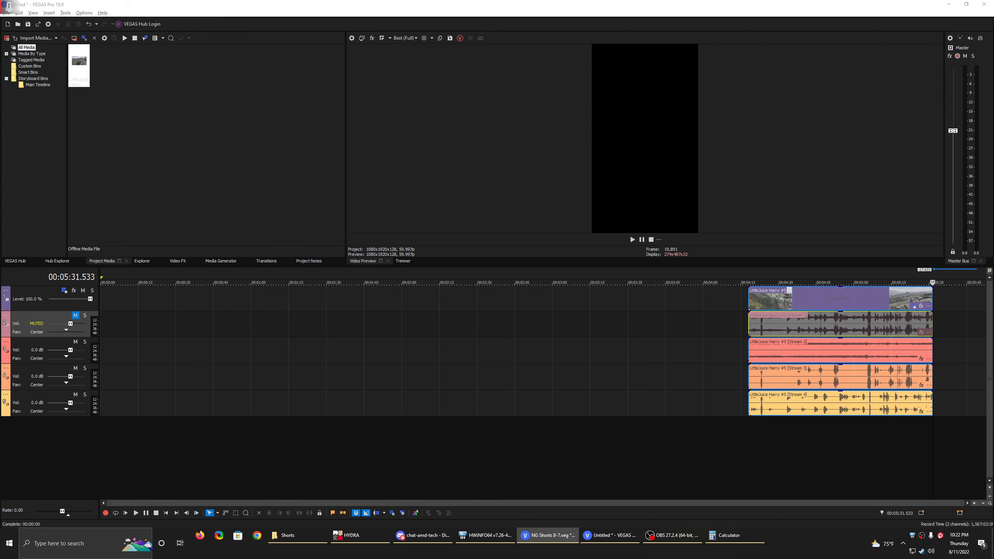
left_click(108, 307)
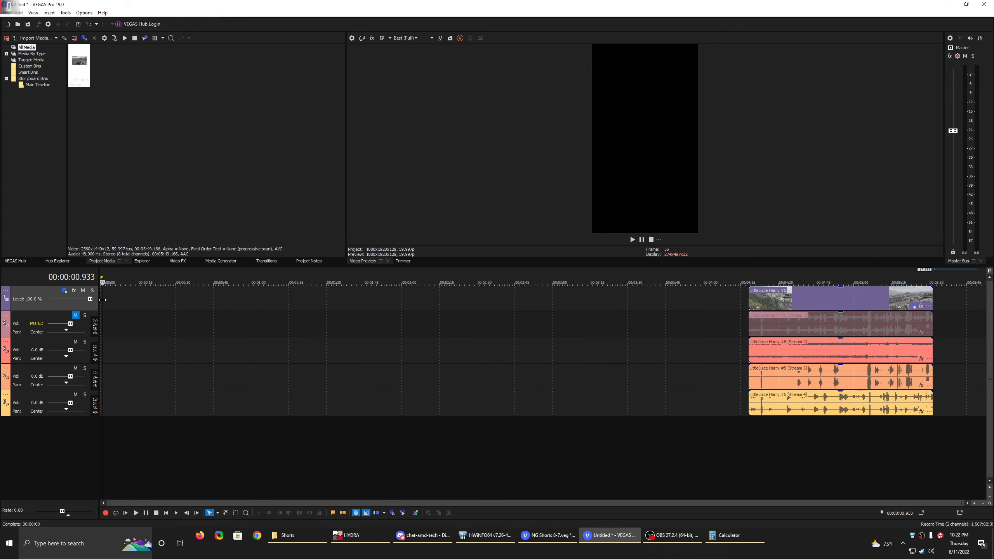
key("ctrl+v")
left_click_drag(109, 305, 104, 305)
left_click(102, 301)
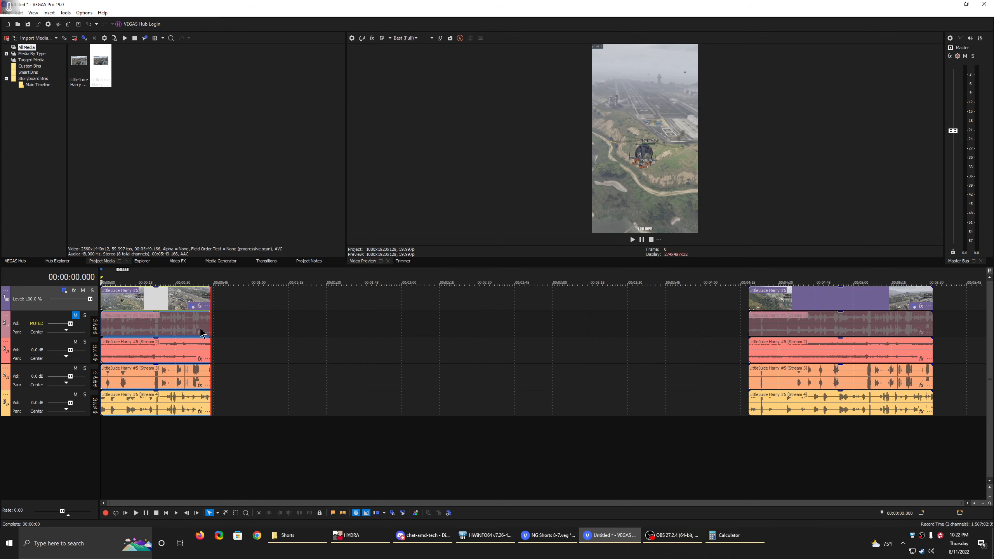
- Open Event Pan/Crop for the pasted clip and examine its position keyframe at 00:00:01.333
scroll(208, 329, "up", 3)
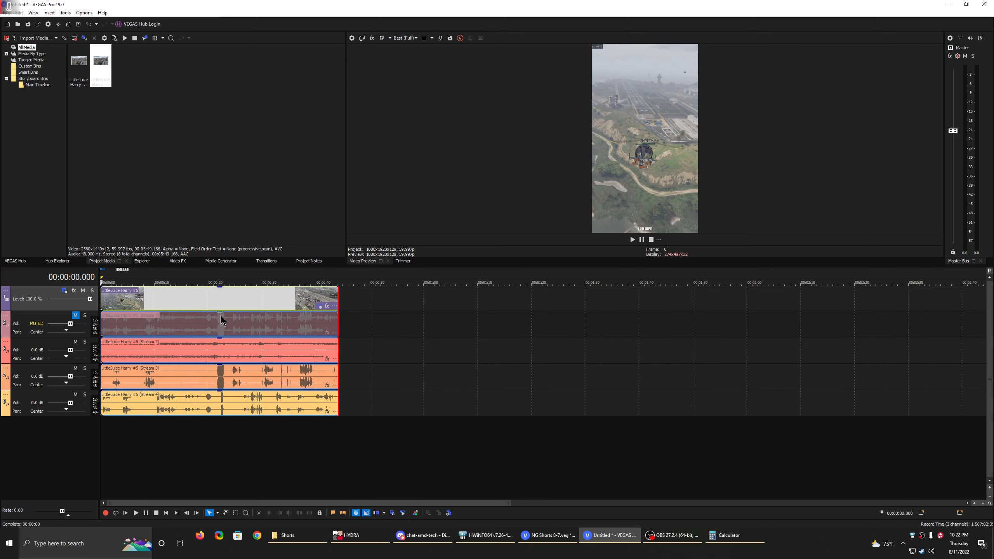
left_click(319, 309)
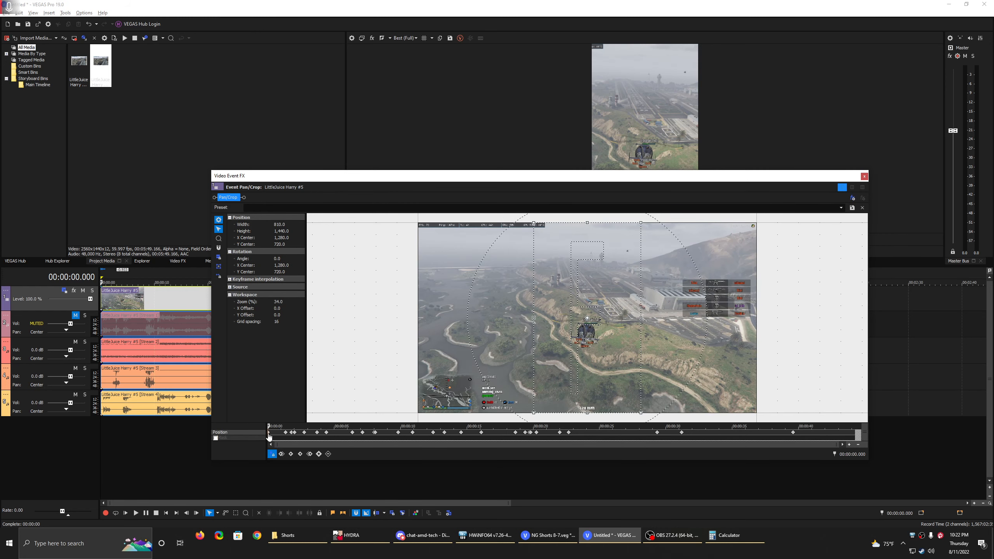
scroll(309, 432, "up", 3)
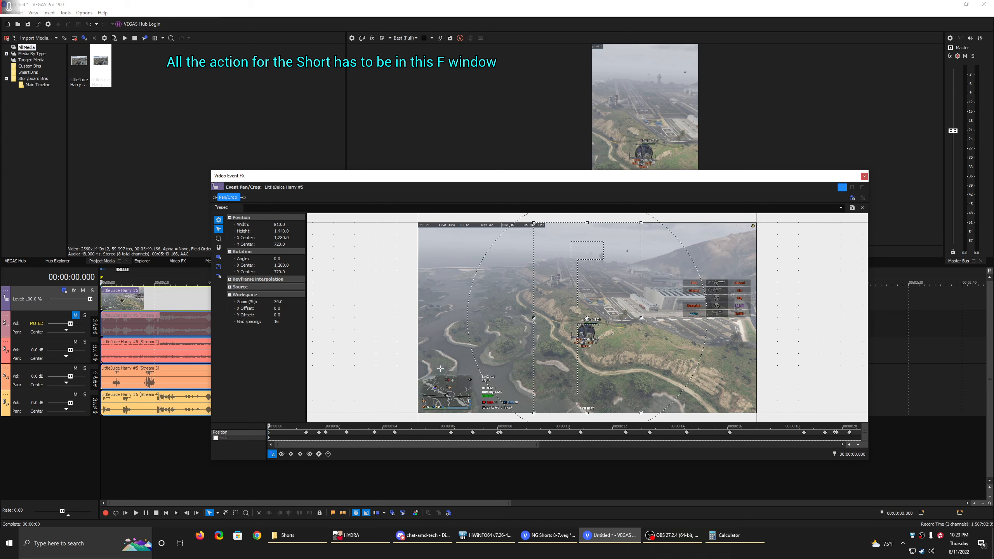
left_click(306, 433)
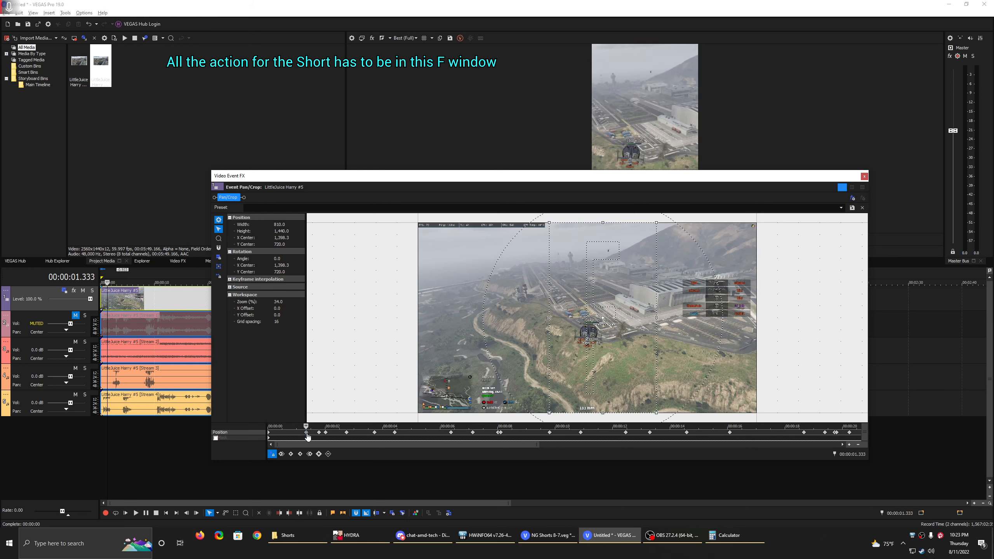
- Examine the crop frame's position at 00:00:09.817, 00:00:10.900 and 00:00:12.467, then return to the first keyframe
left_click(550, 434)
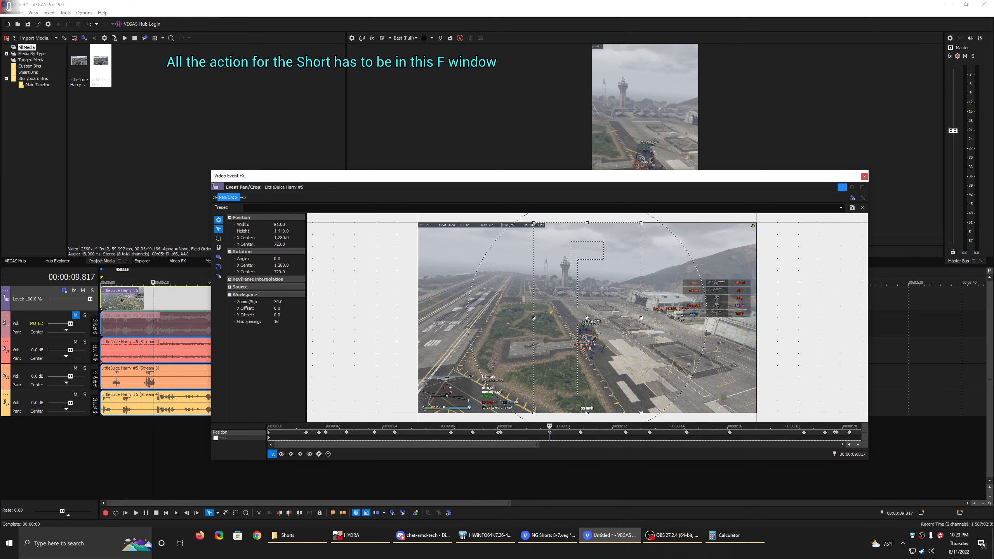
left_click(582, 433)
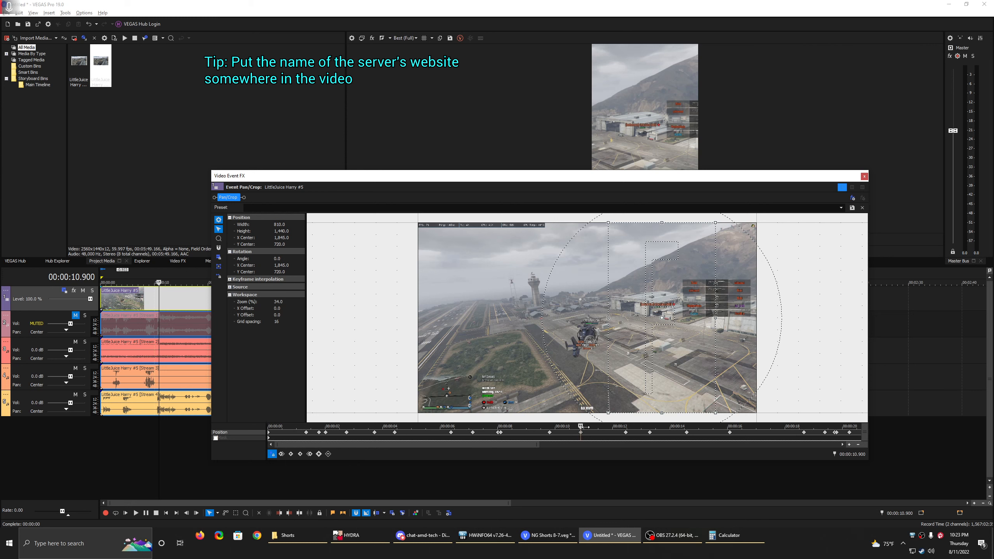
left_click(626, 433)
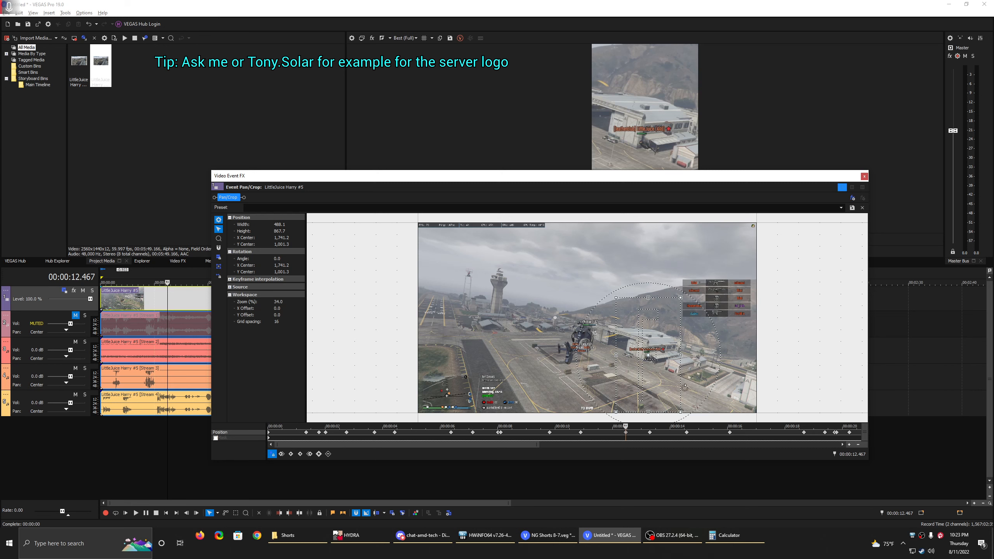
scroll(417, 438, "down", 2)
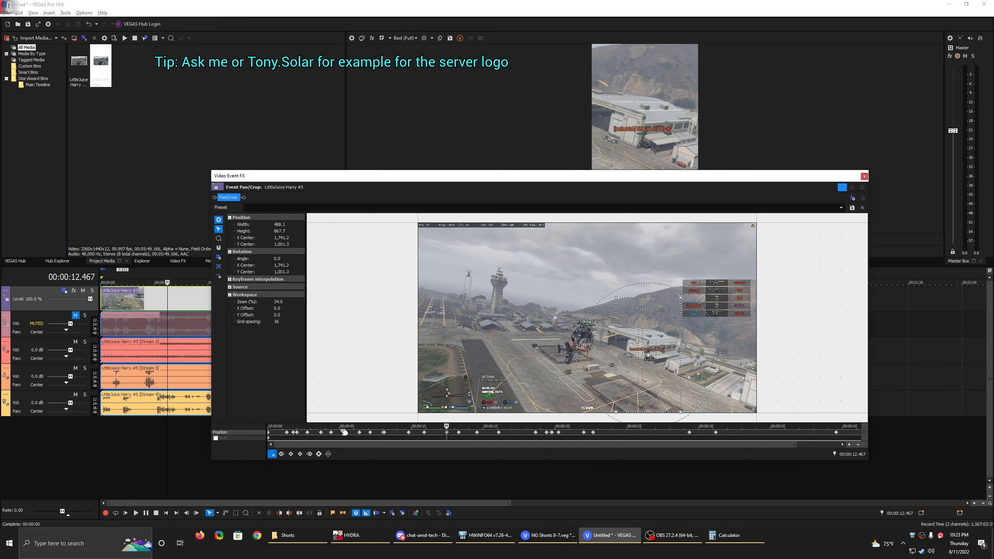
left_click(269, 434)
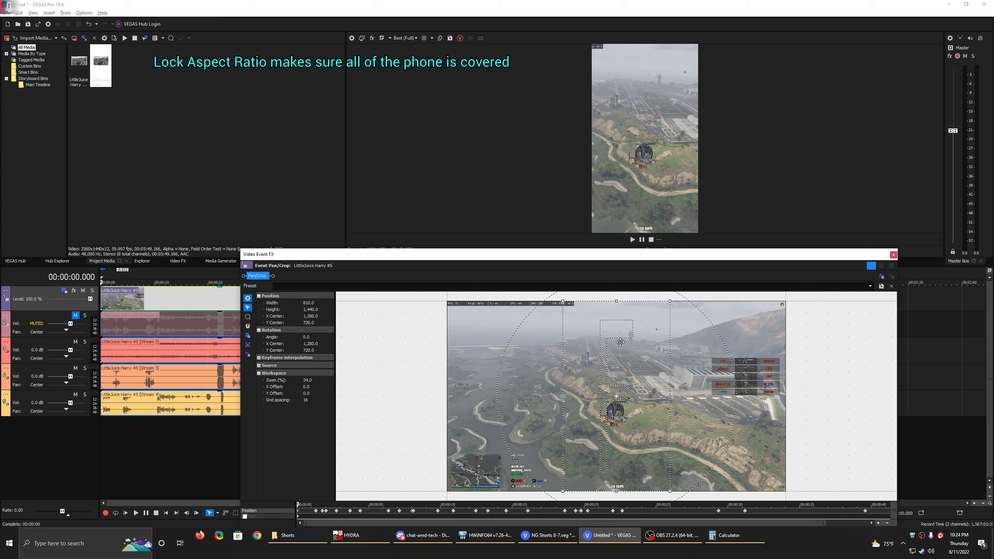
- Try shrinking the crop frame slightly with Lock Aspect Ratio on, then undo the resize
left_click(249, 338)
mouse_move(617, 493)
left_mouse_down()
mouse_move(600, 341)
mouse_move(600, 491)
left_mouse_up()
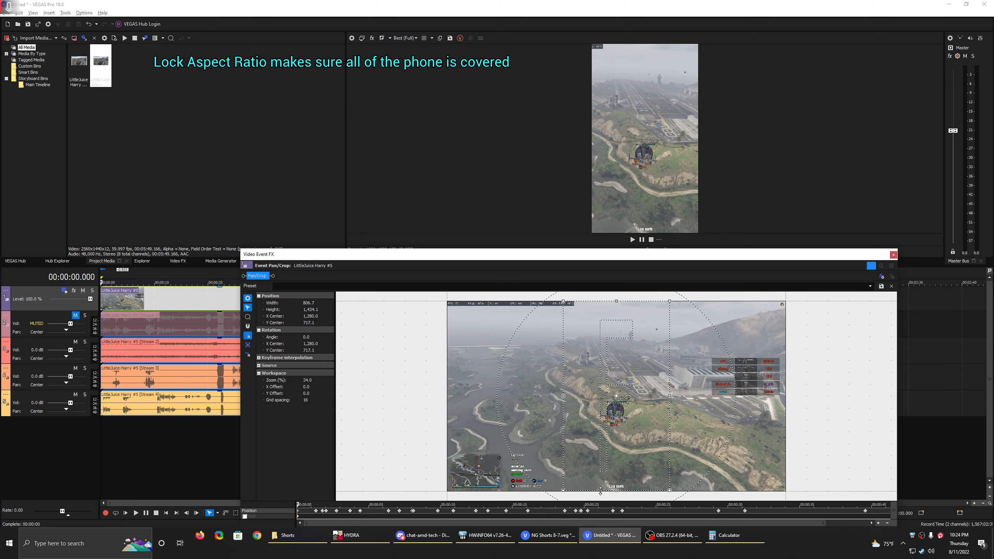
key("ctrl+z")
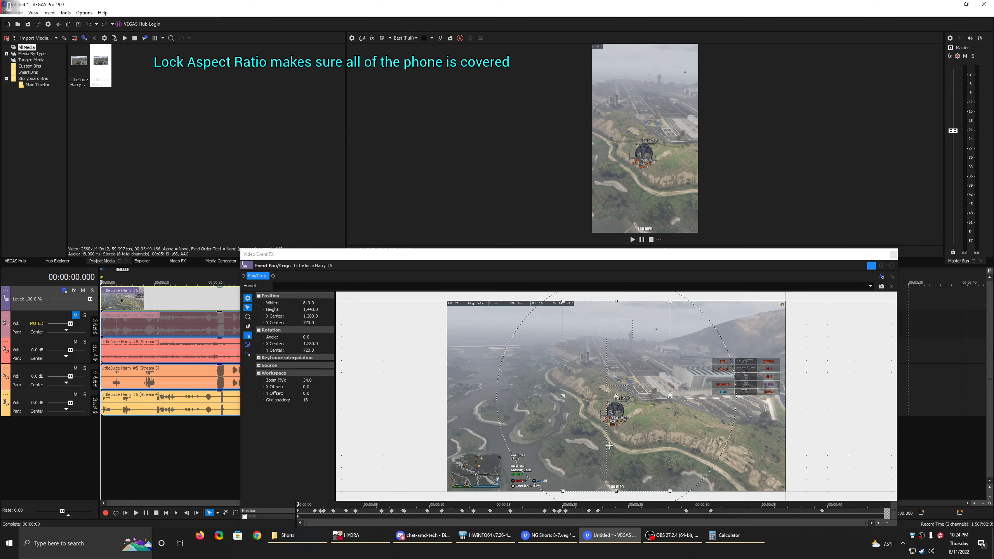
- Try shortening the crop frame to about 810 x 917 with Lock Aspect Ratio off, then undo it
left_click(247, 335)
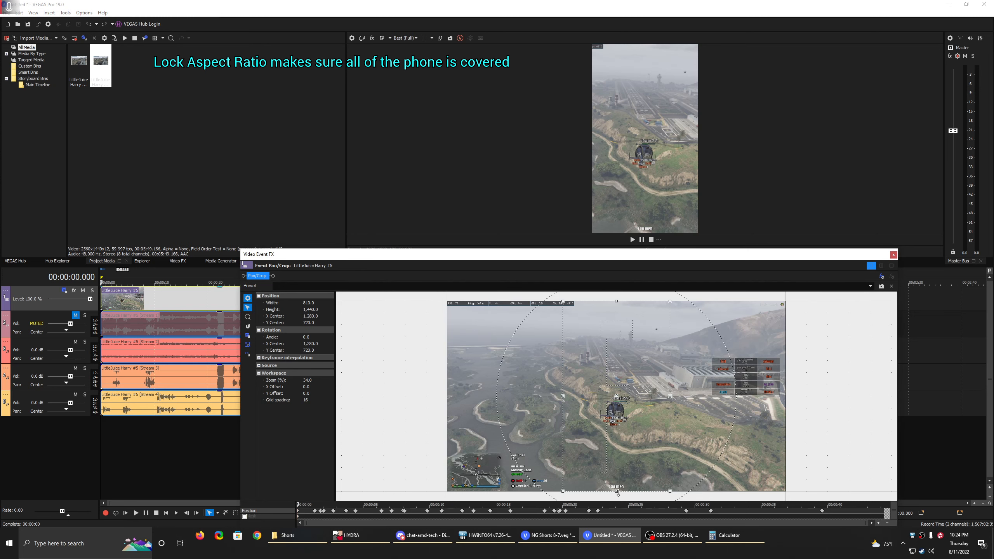
left_click_drag(618, 492, 625, 425)
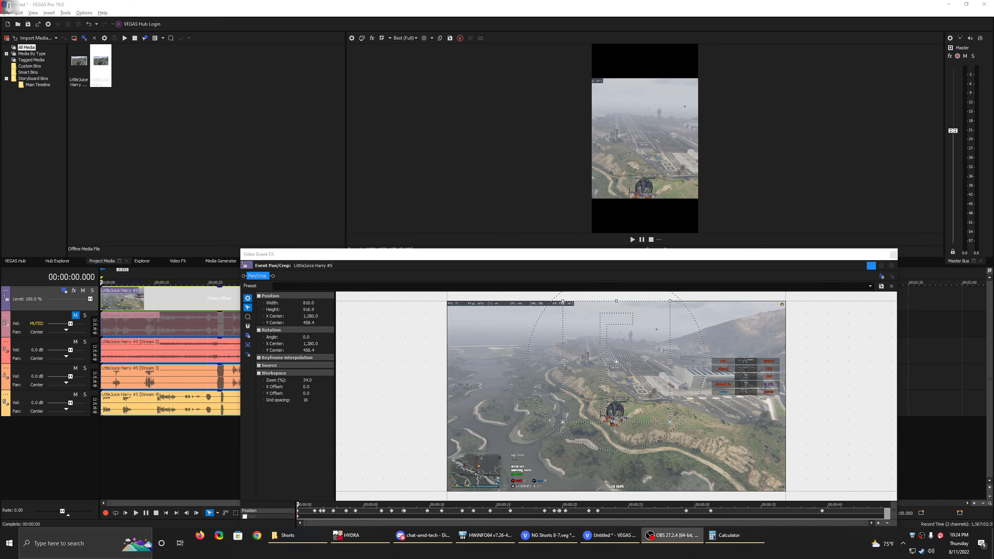
left_click(712, 176)
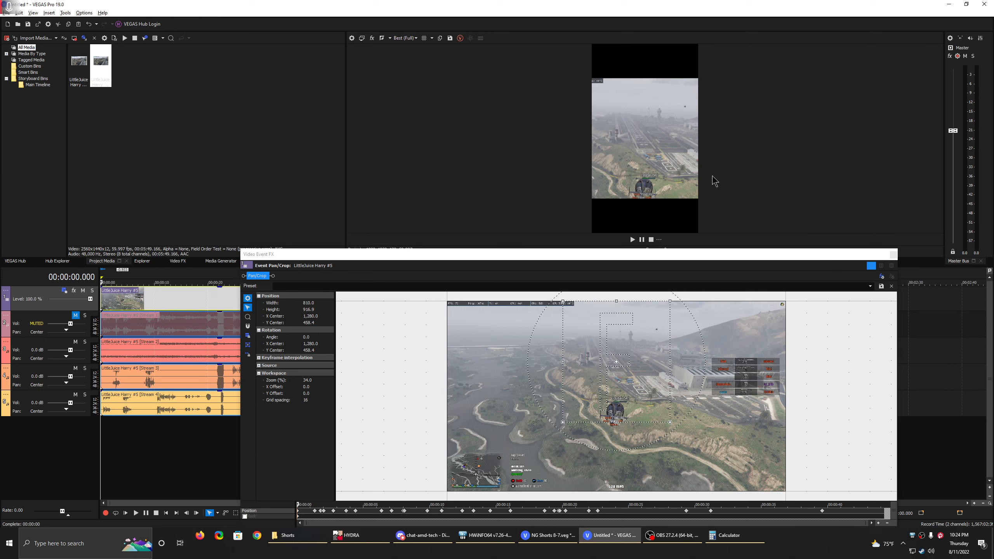
key("ctrl+z")
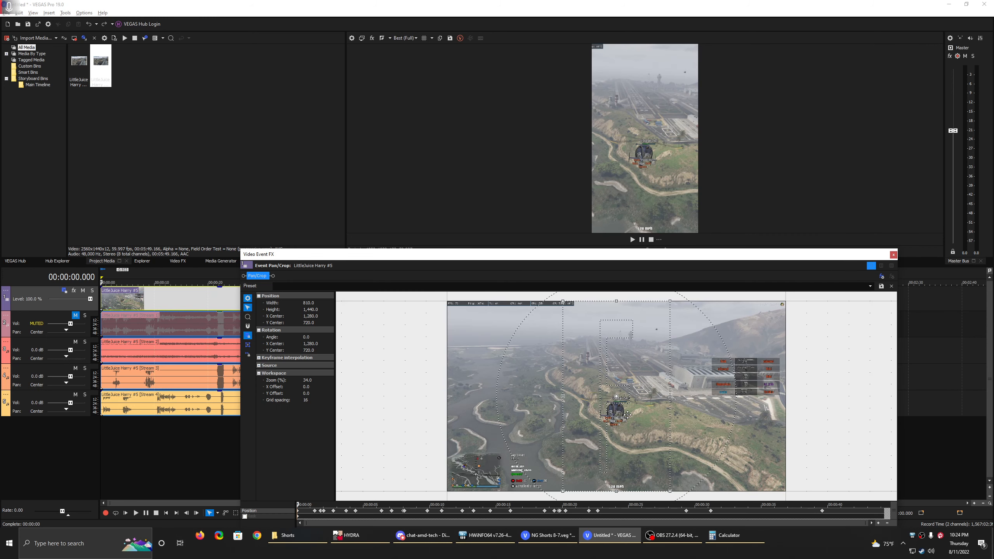
- Shrink the crop frame proportionally to about 595 x 1,058, then try moving it horizontally to X center 1,618 and undo that move
left_click(248, 355)
mouse_move(633, 373)
left_mouse_down()
mouse_move(565, 372)
mouse_move(634, 377)
left_mouse_up()
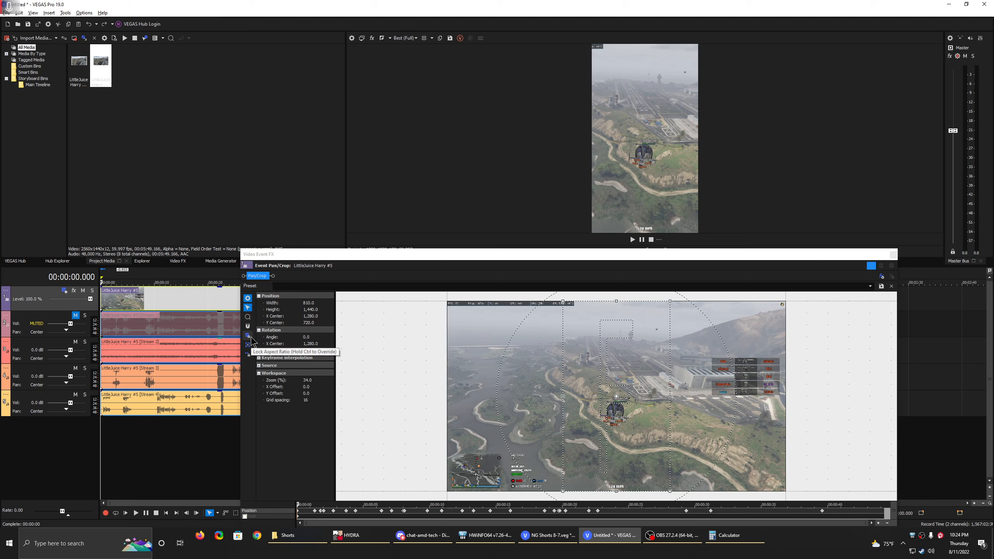
left_click_drag(619, 492, 617, 441)
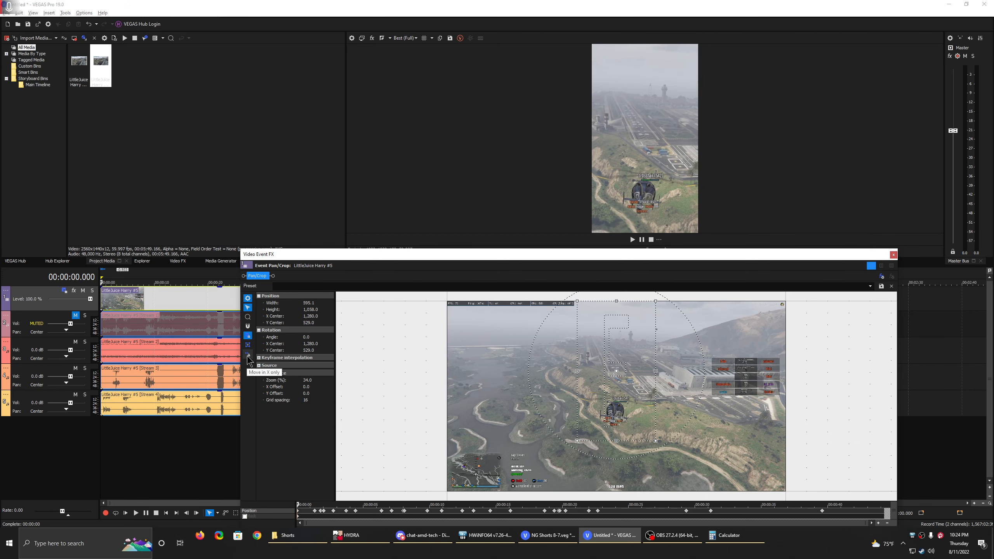
left_click_drag(593, 370, 661, 371)
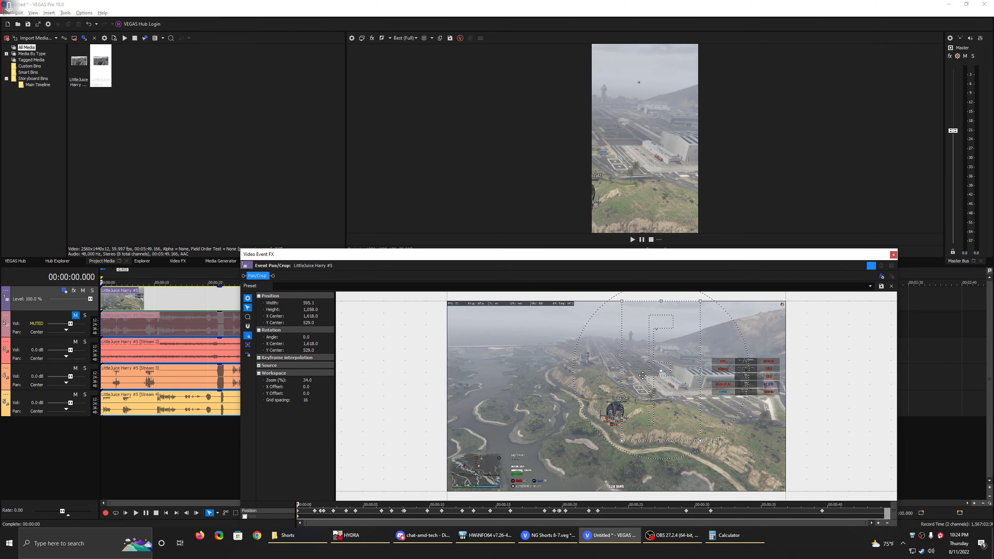
key("ctrl+z")
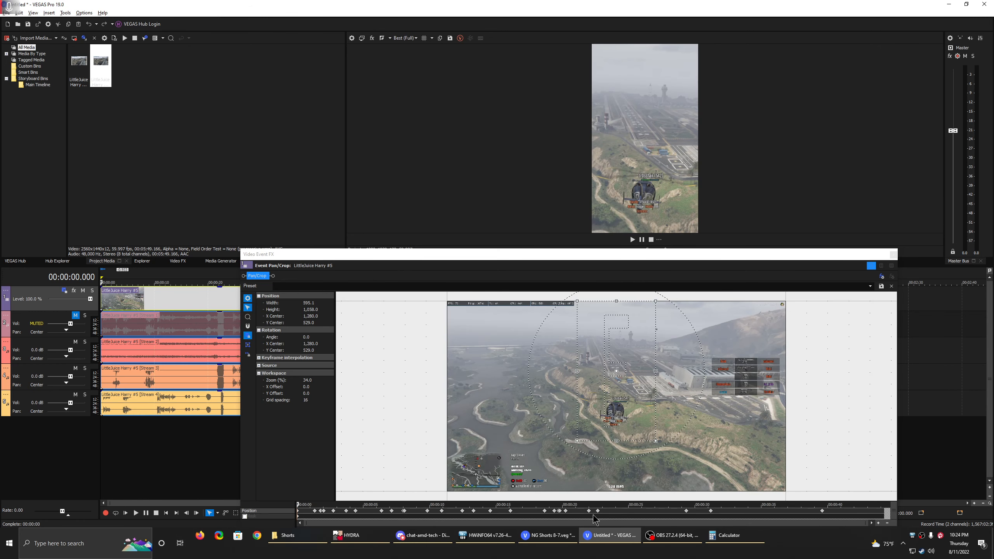
- Examine the crop position keyframes from 00:00:29.350 to 00:00:39.583, then close the Event Pan/Crop window
left_click(687, 511)
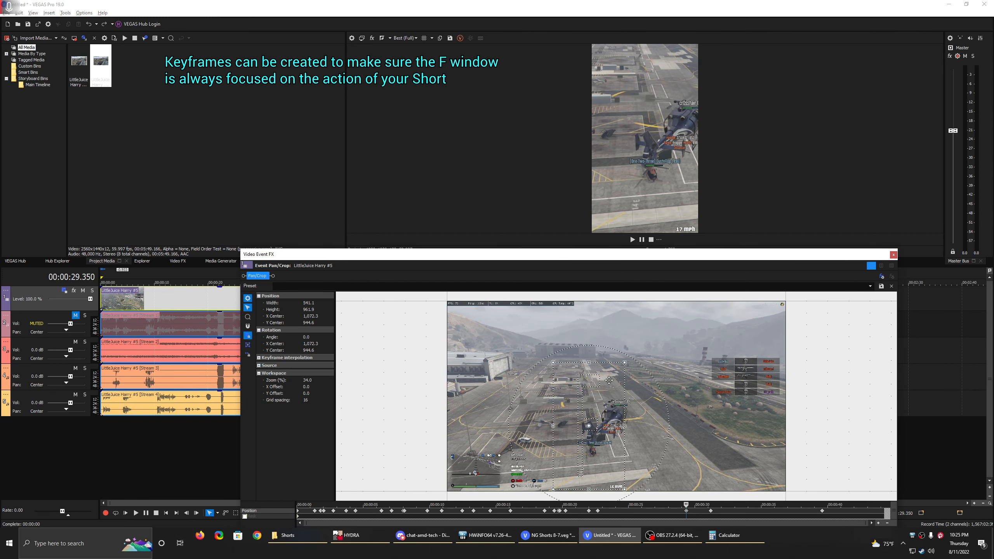
left_click(711, 512)
left_click(824, 511)
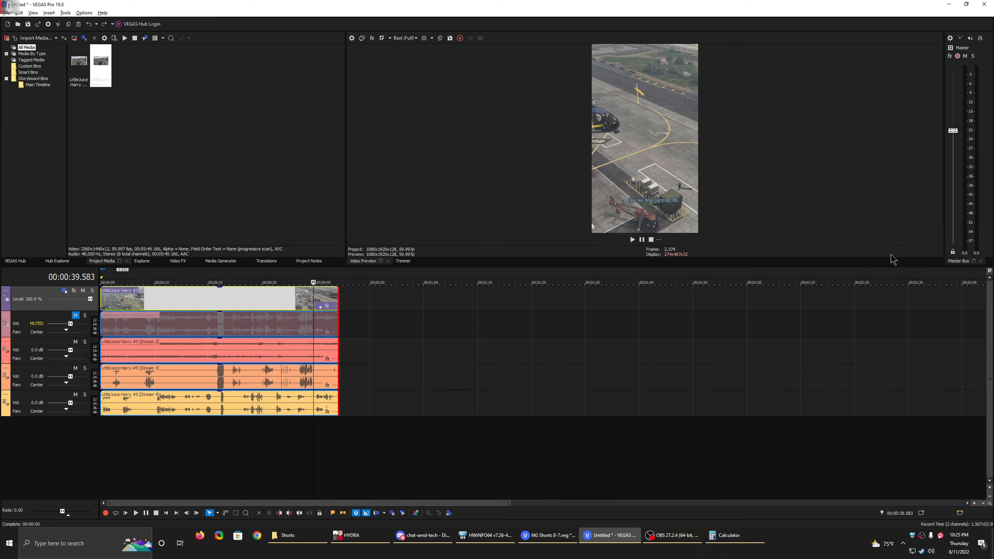
left_click(894, 255)
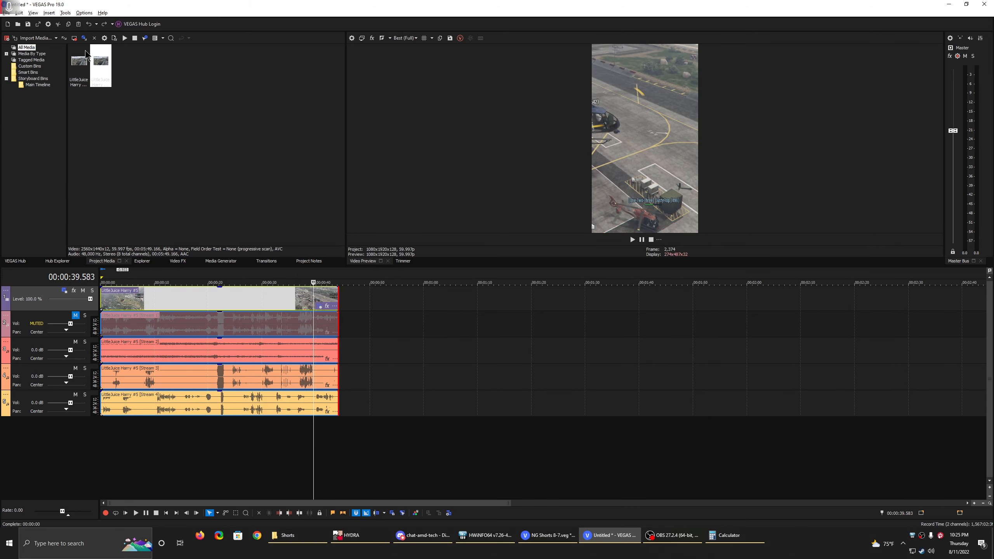
- Open Render As for the untitled project and choose the MAGIX HEVC/AAC MP4 format
left_click(6, 13)
left_click(33, 81)
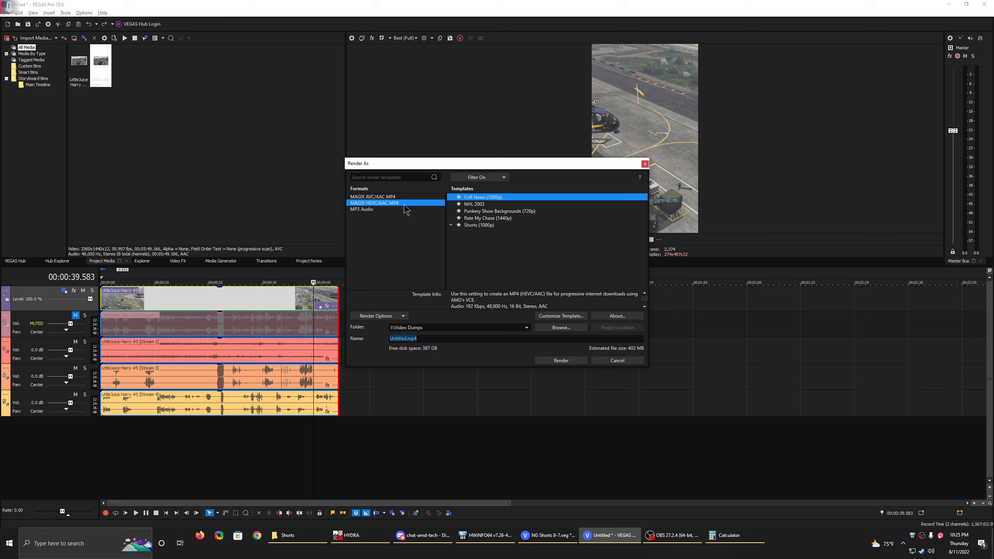
left_click(396, 203)
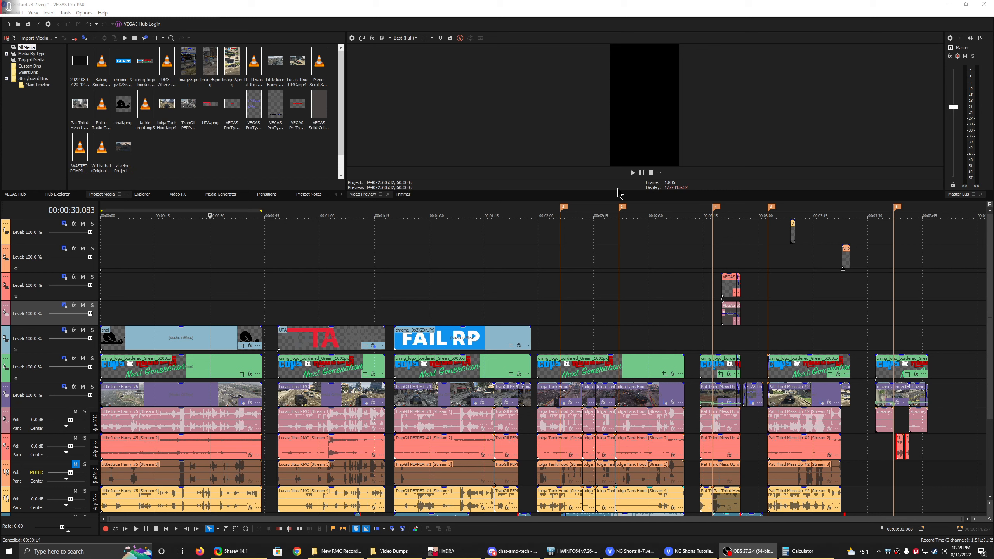
- Open Render As in the NG Shorts 8-7 project and customize the Internet HD 1080p 59.94 fps (Intel QSV) template
left_click(5, 12)
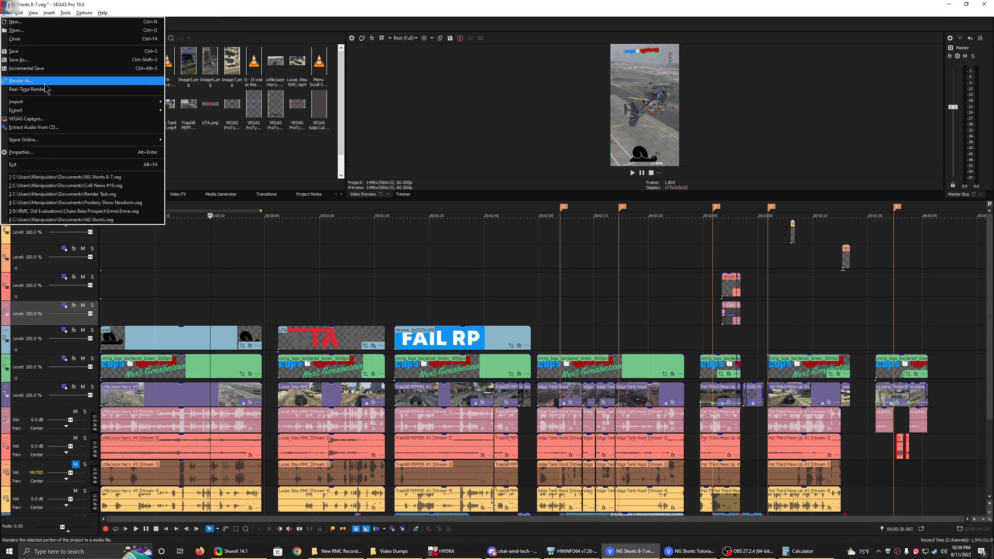
left_click(50, 82)
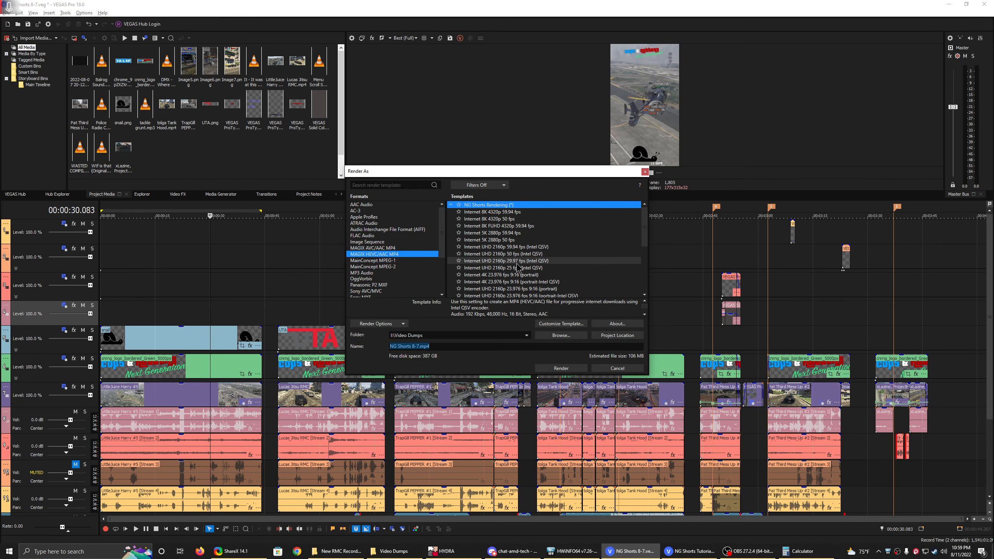
scroll(525, 258, "down", 3)
left_click(530, 247)
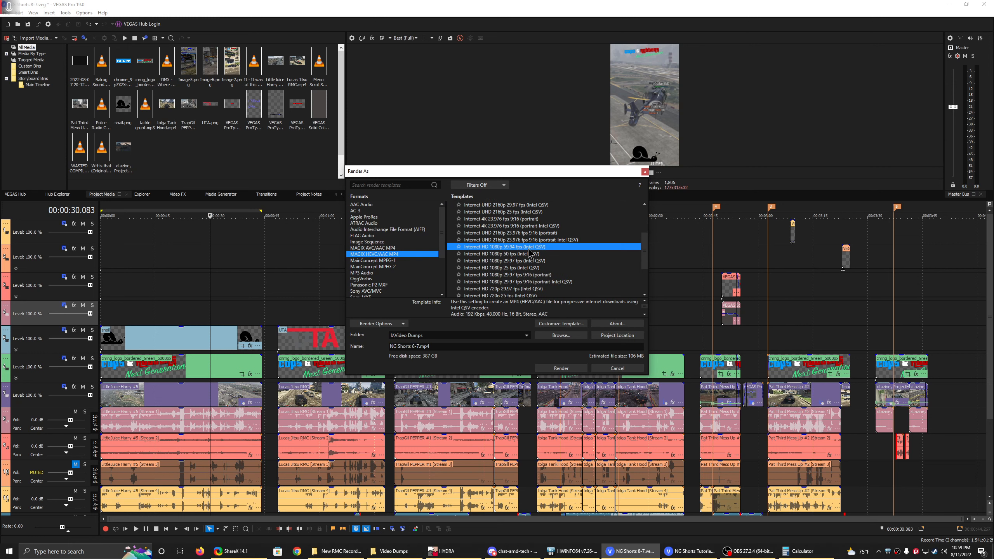
left_click(561, 324)
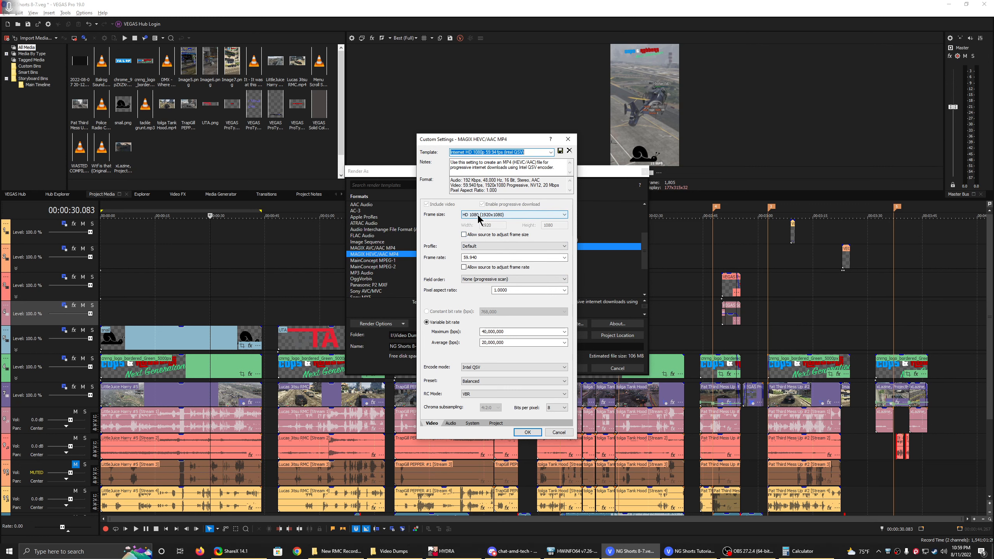
- Set the render template to a custom frame size of 1080 wide by 1920 high, keeping the Default profile
left_click(478, 215)
left_click(483, 223)
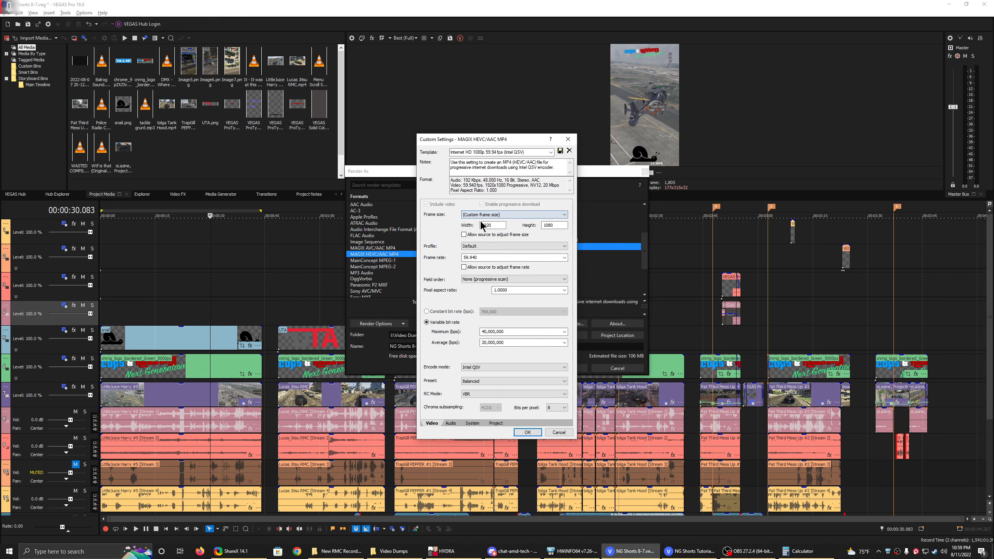
double_click(497, 226)
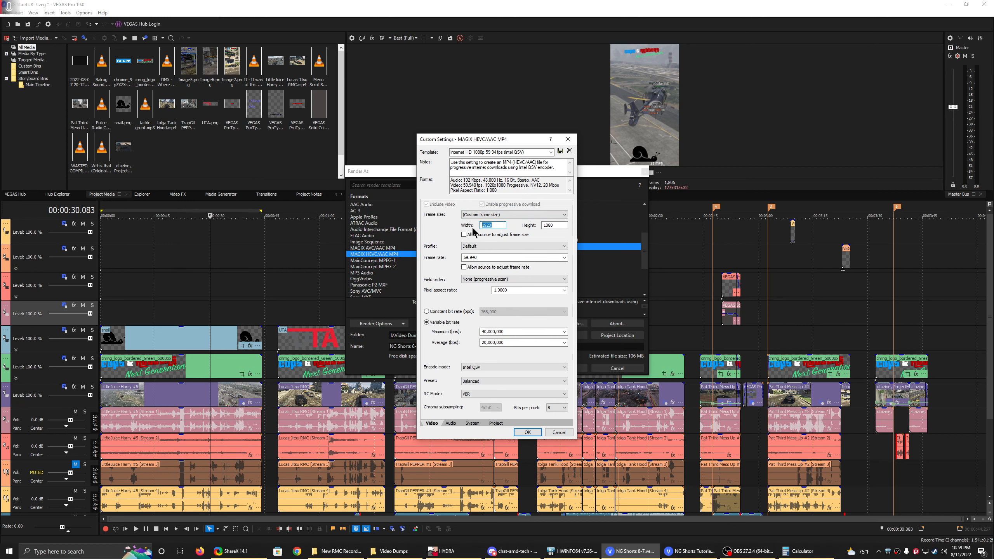
type("1")
key("Tab")
type("19")
left_click(490, 247)
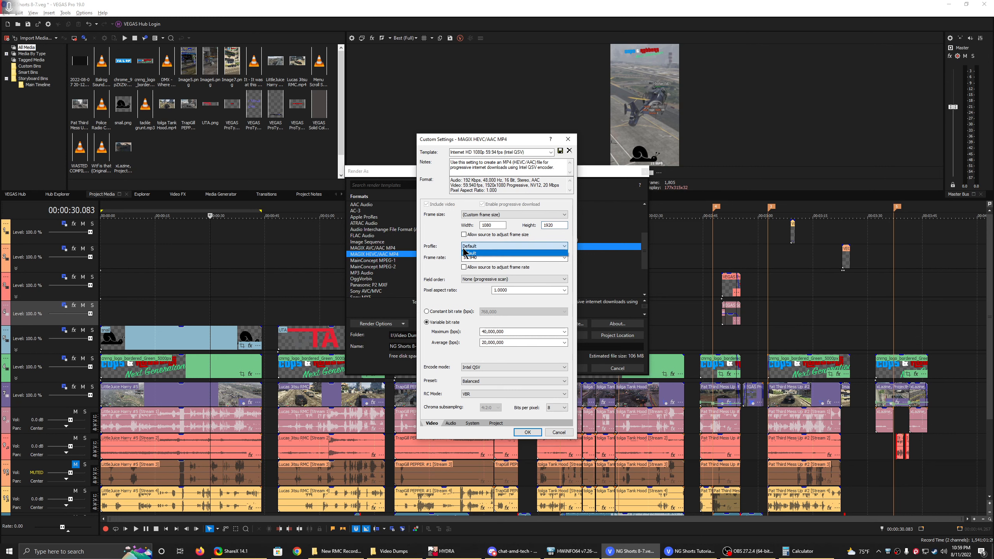
left_click(488, 247)
- Set the template's frame rate to 23.976 (NTSC Film) and its maximum variable bit rate to 20,000,000 bps
left_click_drag(484, 258, 441, 257)
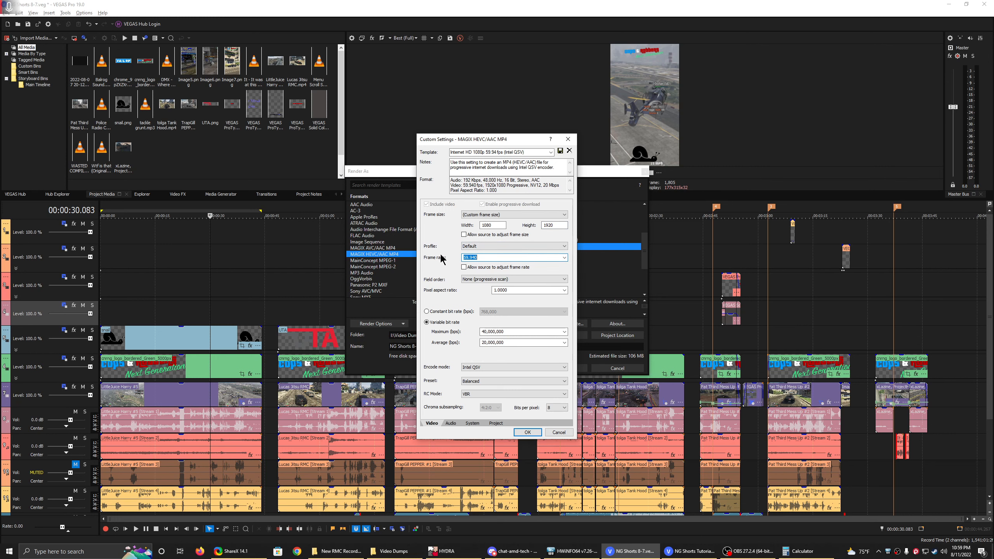
type("60")
left_click_drag(502, 332, 455, 335)
type("2")
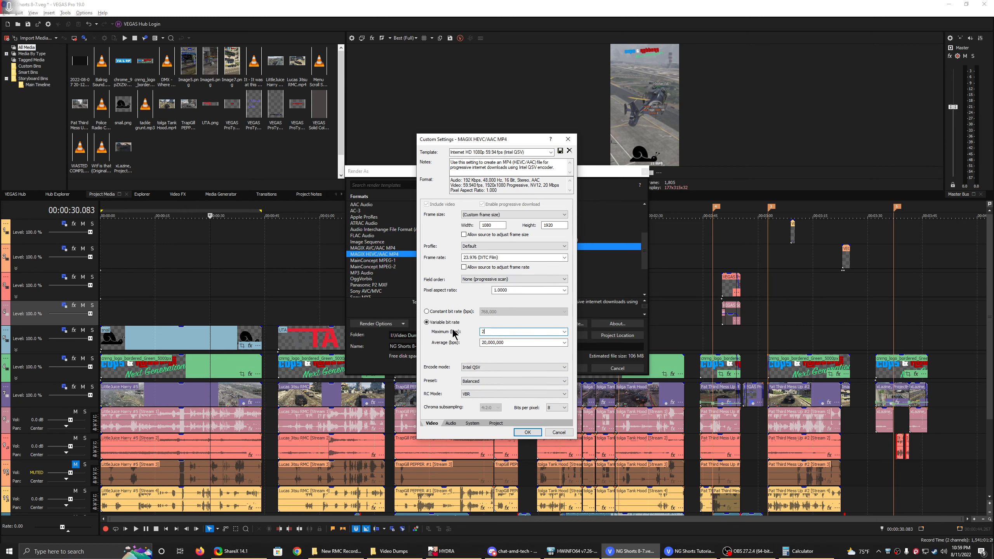
type("0,000,000")
- Set the encode mode to Mainconcept HEVC with the Balanced preset and apply the custom settings
left_click(501, 368)
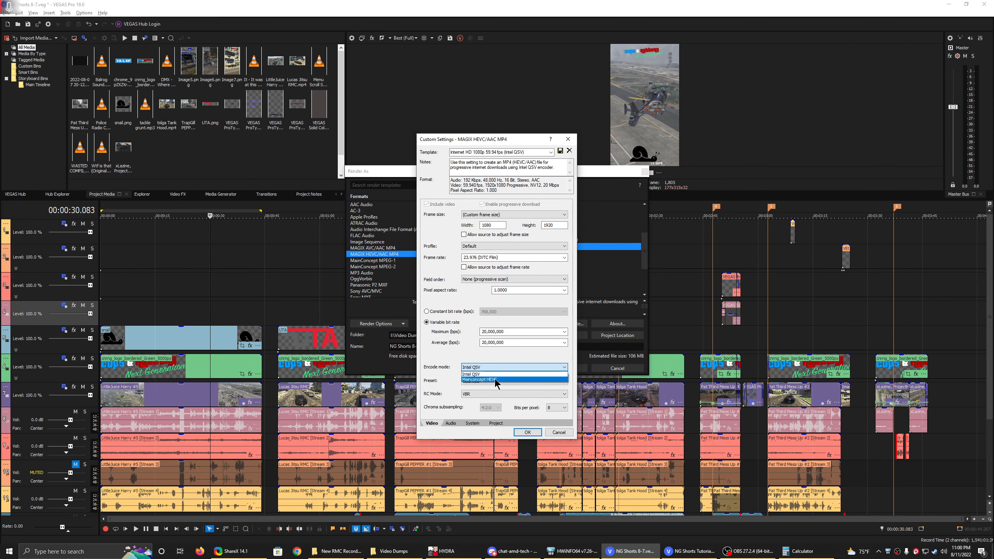
left_click(494, 379)
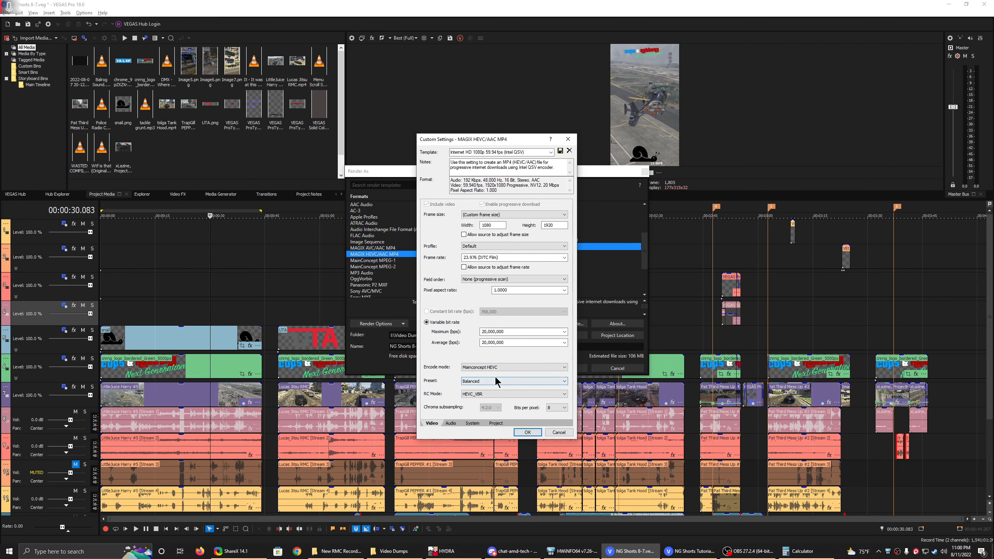
left_click(492, 379)
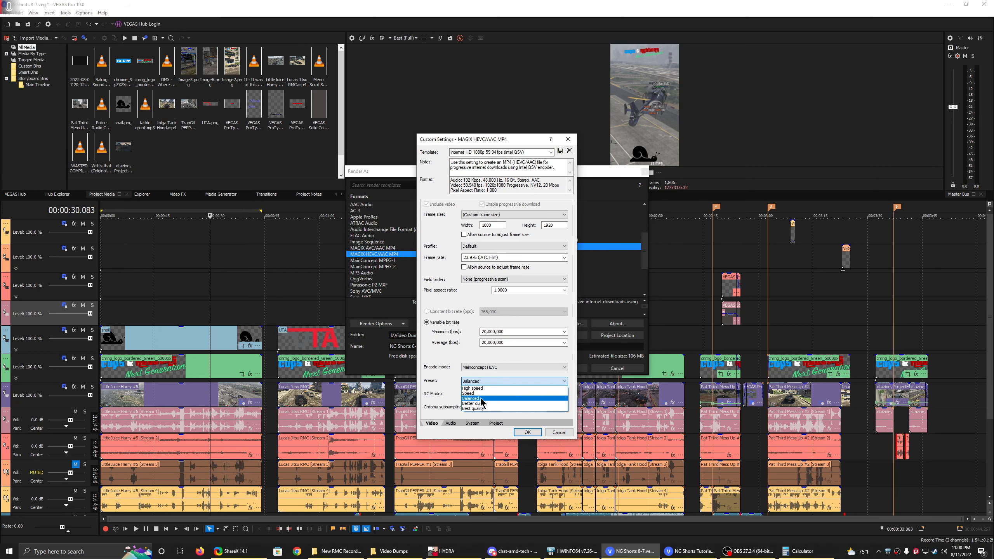
left_click(475, 403)
left_click(528, 432)
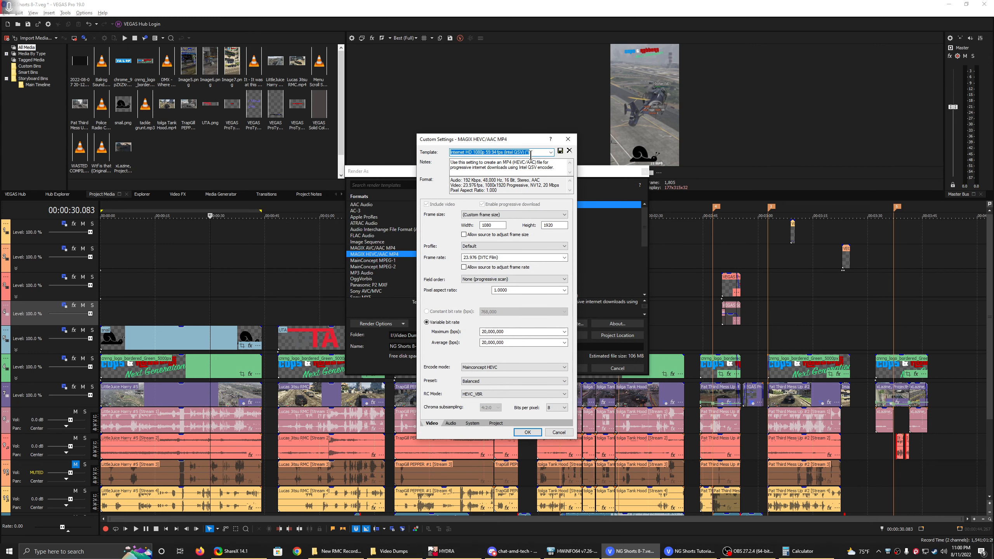
- Save the custom settings as the template "NG Shorts Recording", then close Render As without rendering
type("NG Shorts Recording")
left_click(560, 151)
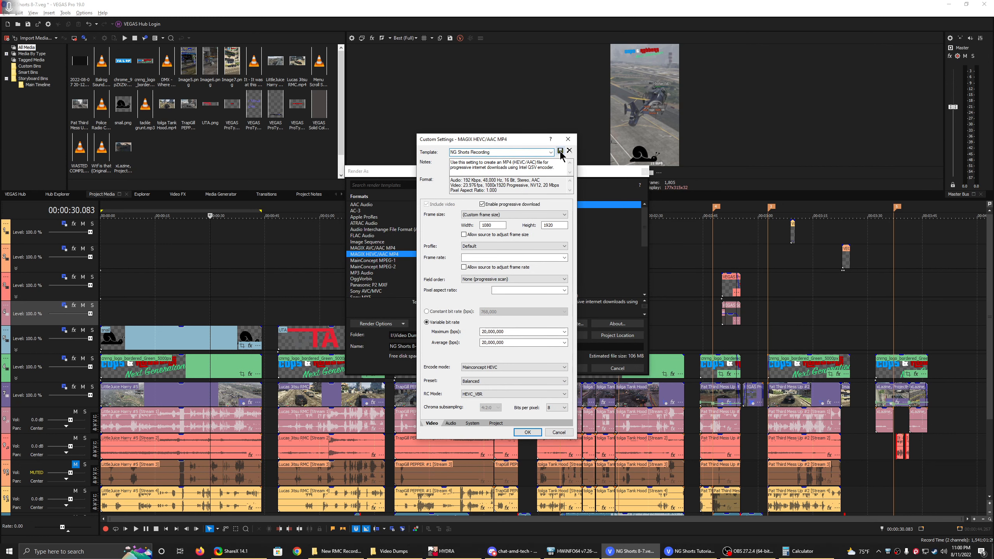
left_click(528, 432)
left_click(459, 205)
left_click(628, 371)
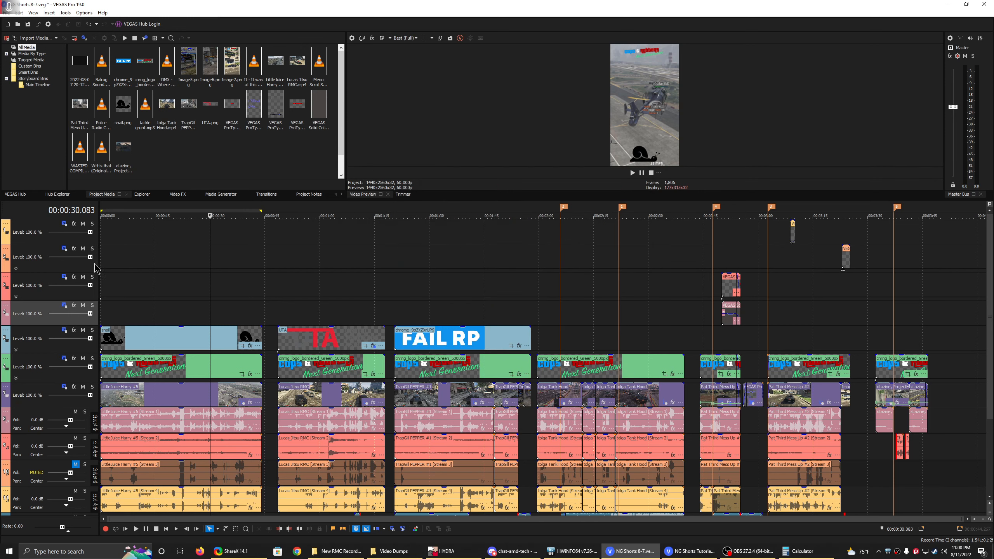
- Select the first Short's time range up to 00:00:44.267 and open Render As with the NG Shorts Rendering template
double_click(133, 212)
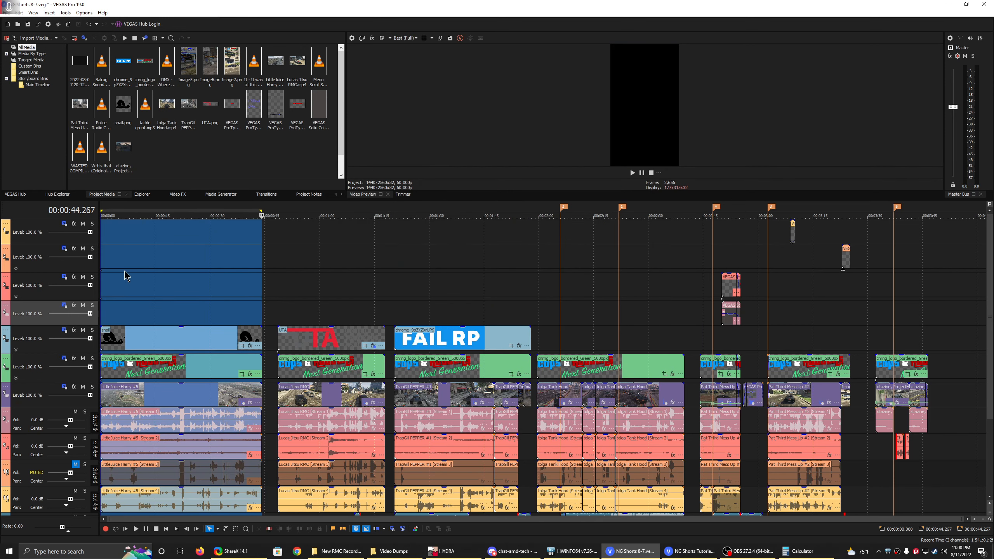
left_click(6, 12)
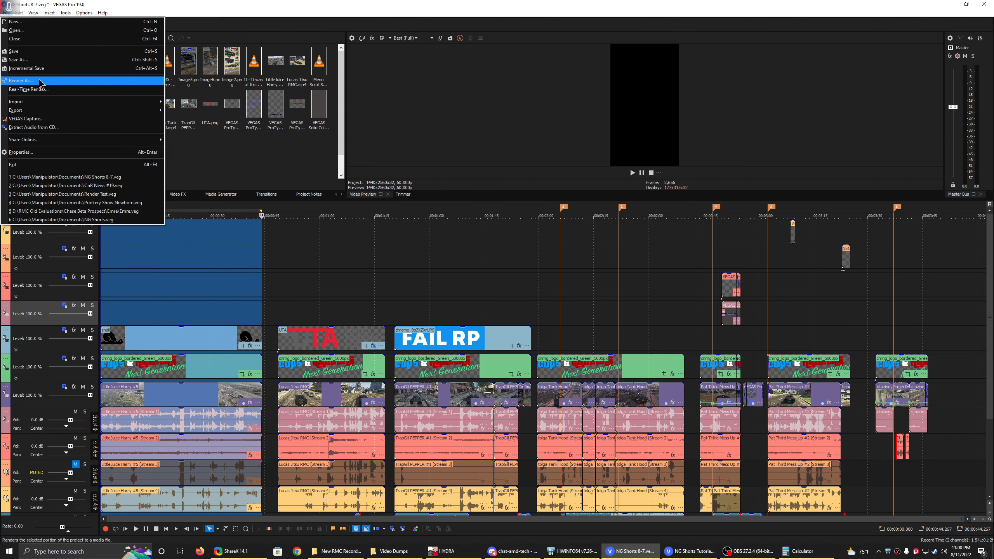
left_click(23, 81)
left_click(500, 206)
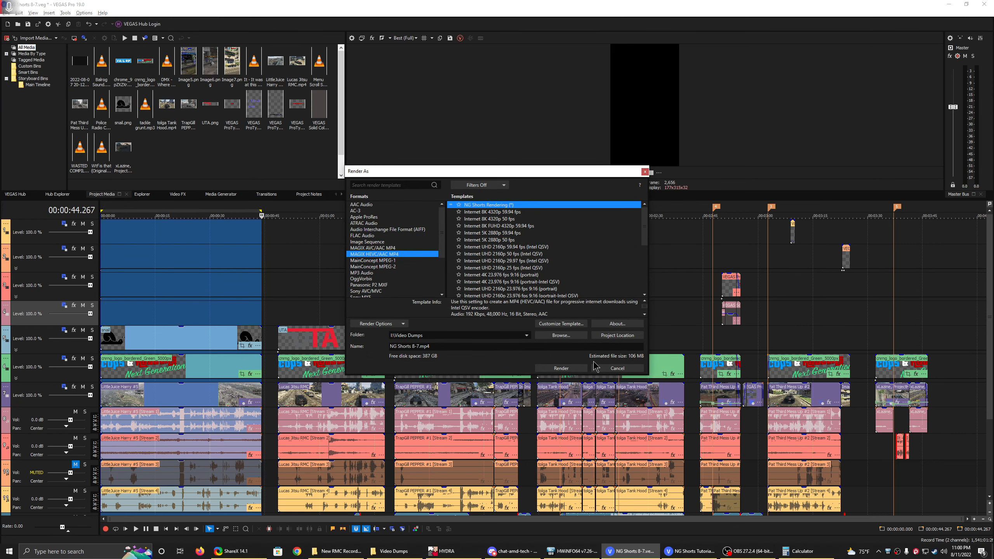
- Enter "Test" in the output file name and start rendering the selected range to the Video Dumps folder
double_click(422, 346)
left_click_drag(421, 346, 412, 346)
type("Test")
left_click(579, 368)
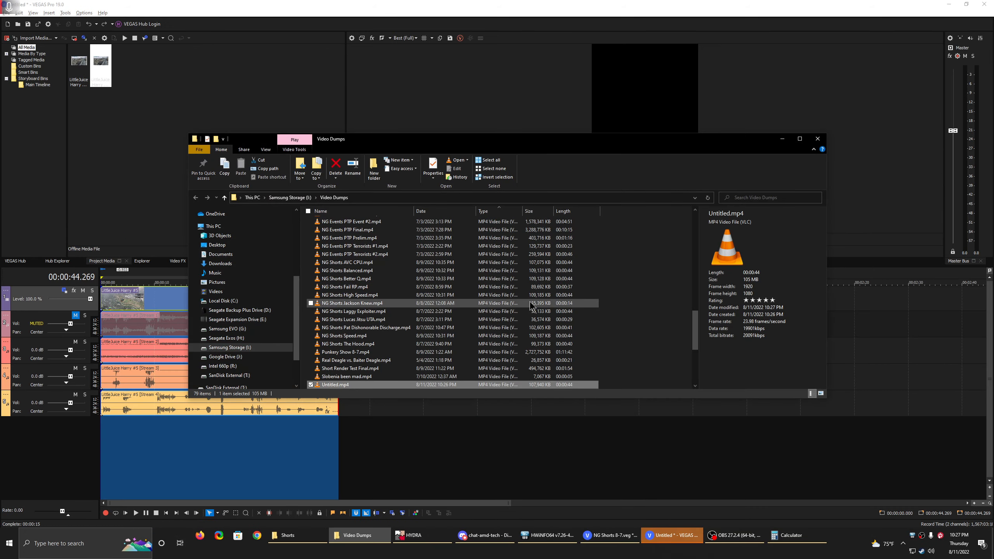
- Locate the rendered Untitled.mp4 in the Video Dumps folder
scroll(530, 301, "down", 3)
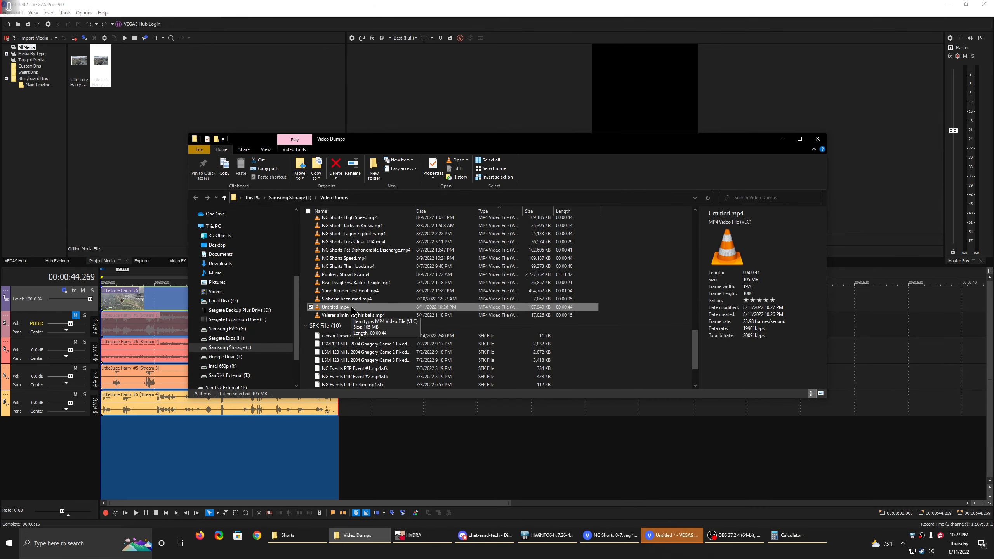